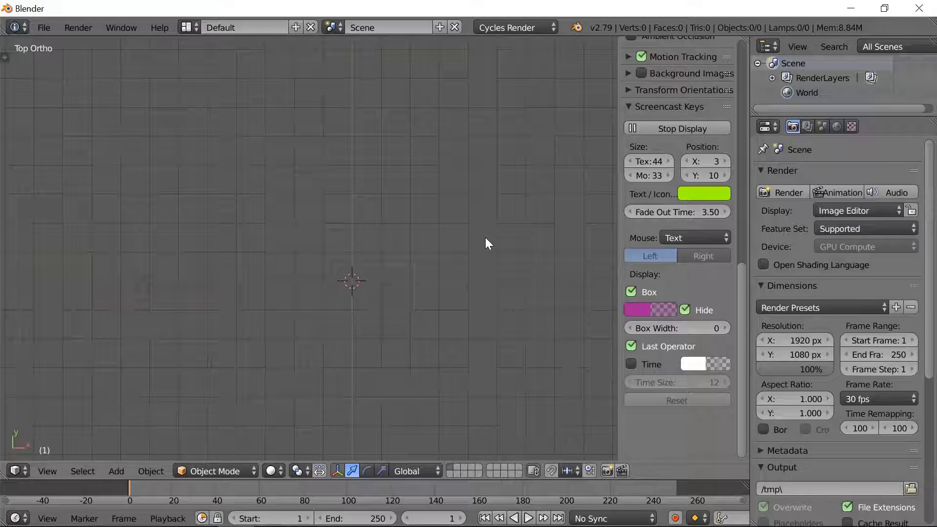
- Hide the viewport's properties sidebar and add a mesh circle at the 3D cursor
{"action": "key", "text": "n"}
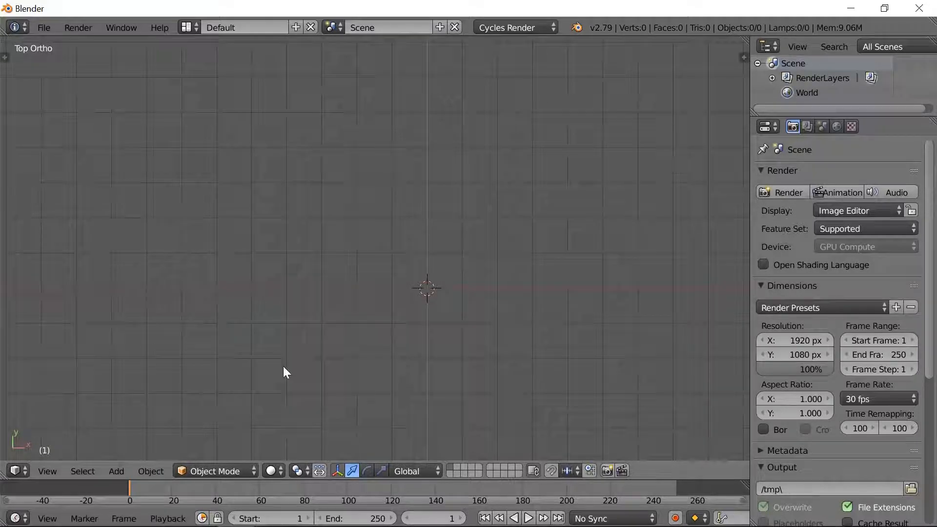
{"action": "left_click", "coordinate": [116, 469]}
{"action": "mouse_move", "coordinate": [151, 471]}
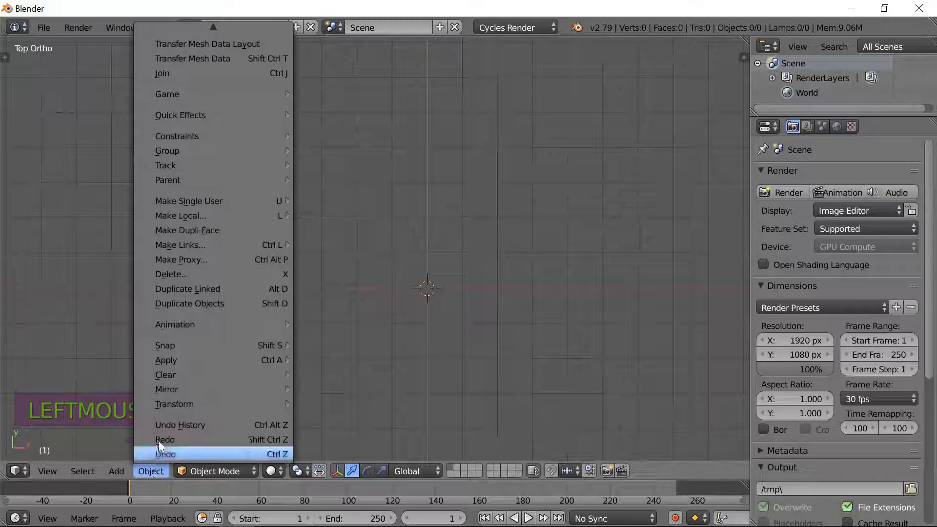
{"action": "mouse_move", "coordinate": [116, 471]}
{"action": "mouse_move", "coordinate": [165, 454]}
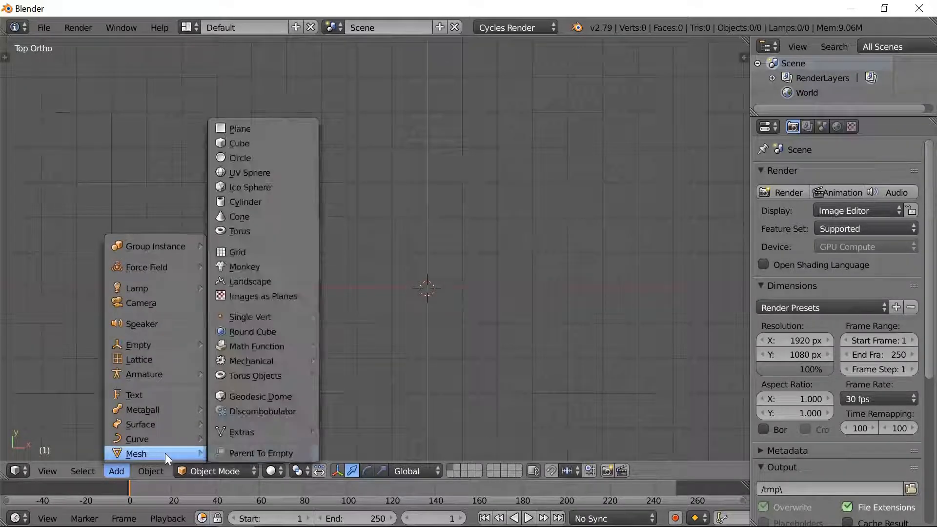
{"action": "left_click", "coordinate": [254, 159]}
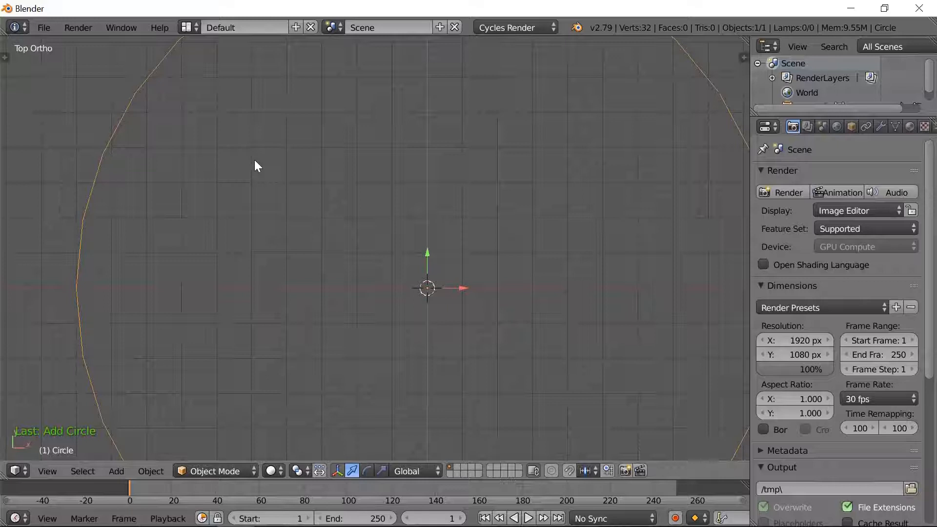
- Set the new circle's fill type to Ngon, its vertices to 89 and its radius to 5.590
{"action": "key", "text": "t"}
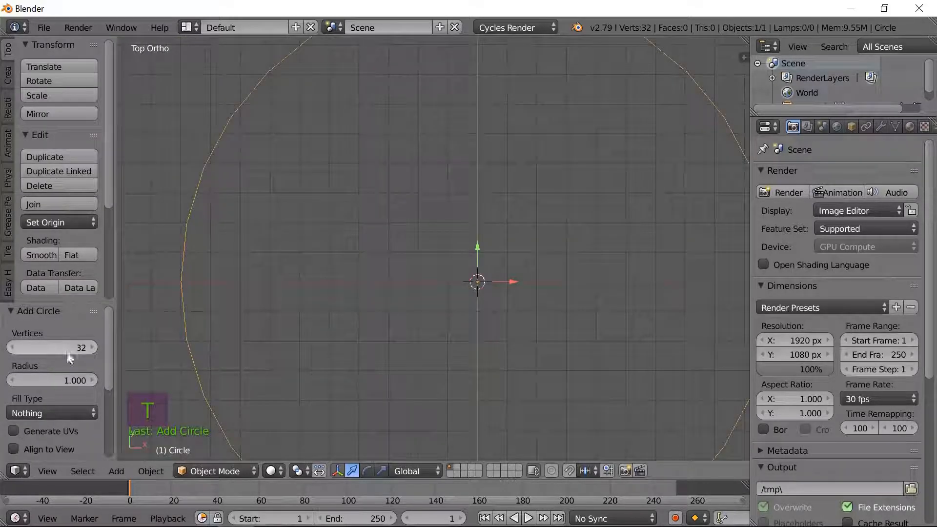
{"action": "left_click", "coordinate": [92, 413]}
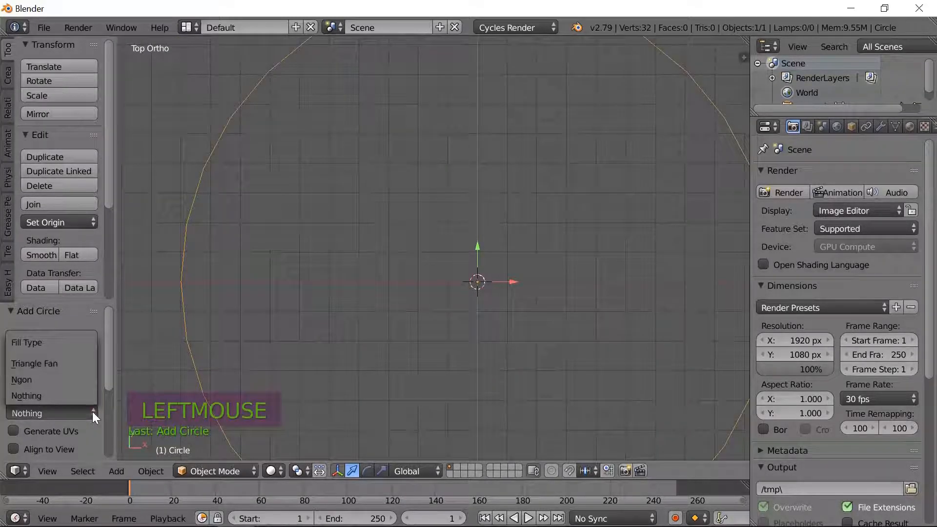
{"action": "left_click", "coordinate": [79, 379]}
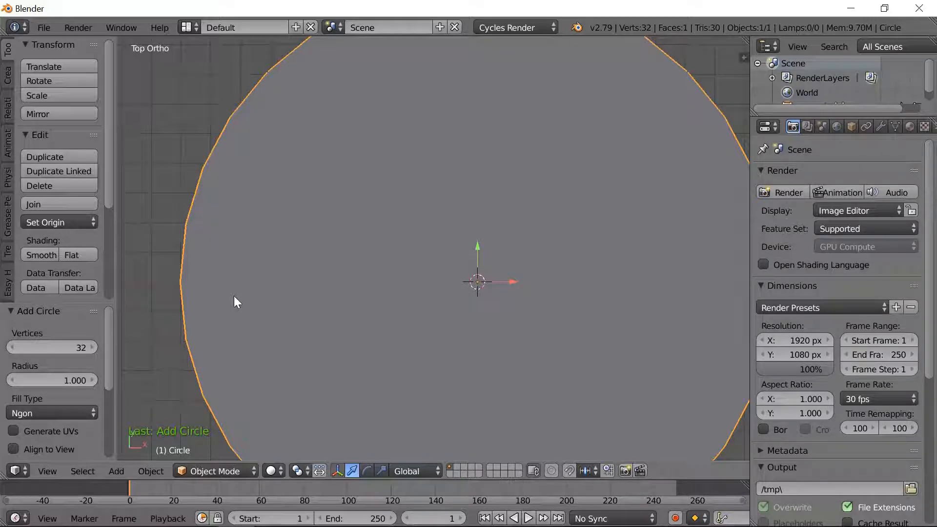
{"action": "left_click_drag", "start_coordinate": [36, 345], "coordinate": [72, 350]}
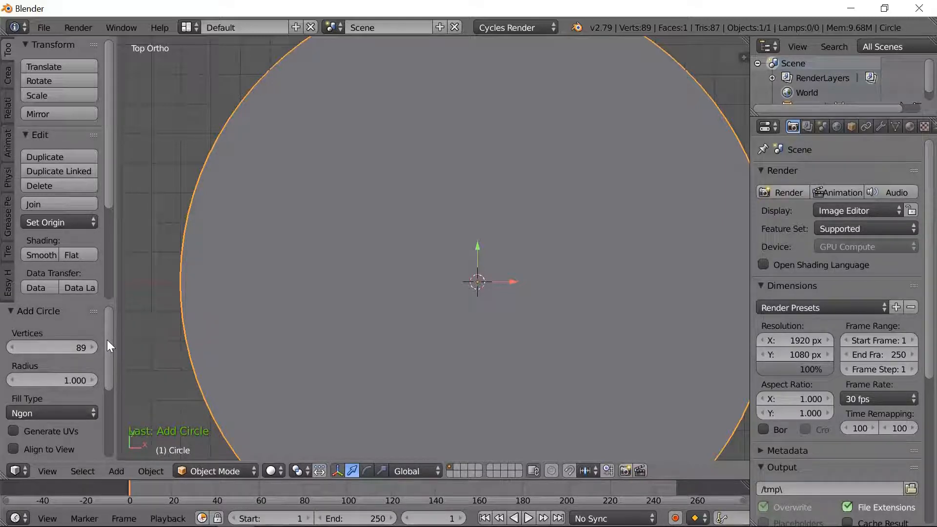
{"action": "left_click_drag", "start_coordinate": [36, 379], "coordinate": [128, 374]}
{"action": "mouse_move", "coordinate": [271, 377]}
{"action": "left_mouse_down"}
{"action": "mouse_move", "coordinate": [277, 370]}
{"action": "mouse_move", "coordinate": [265, 370]}
{"action": "left_mouse_up"}
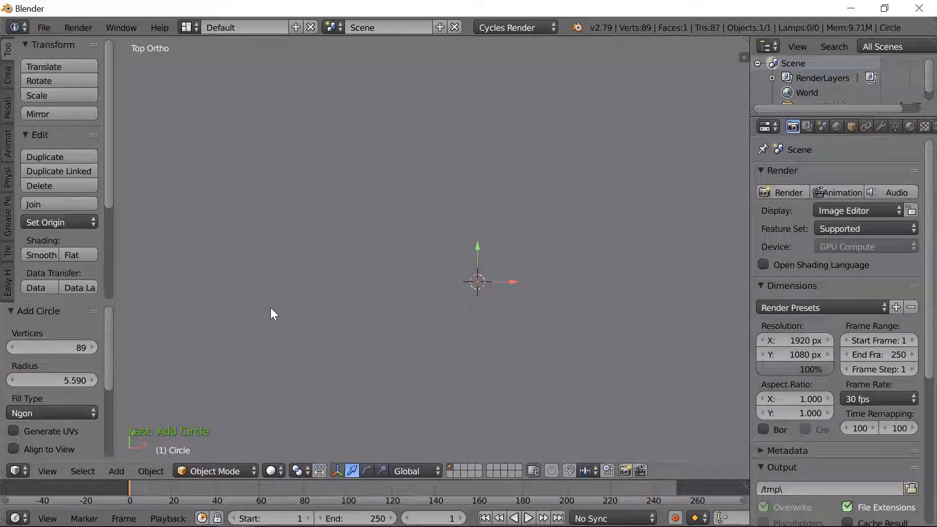
{"action": "scroll", "coordinate": [334, 299], "scroll_direction": "down", "scroll_amount": 11}
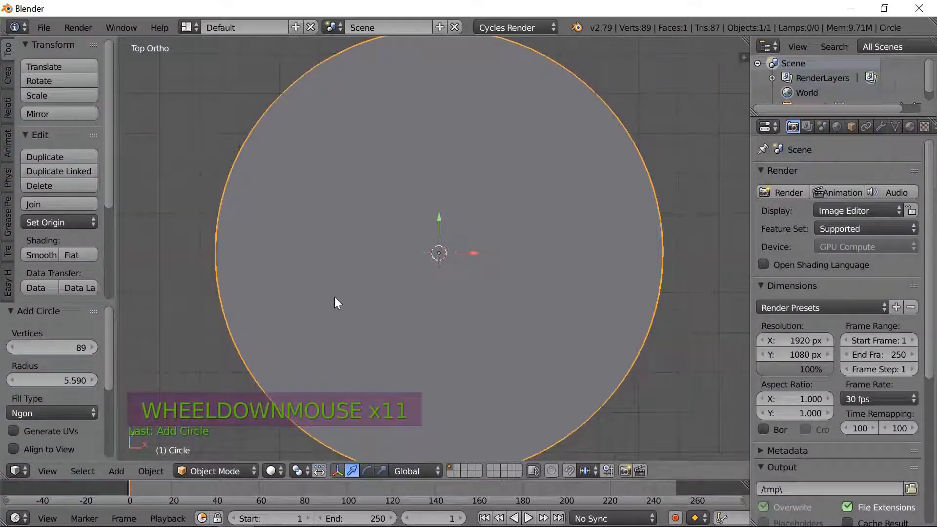
{"action": "scroll", "coordinate": [335, 302], "scroll_direction": "down", "scroll_amount": 2}
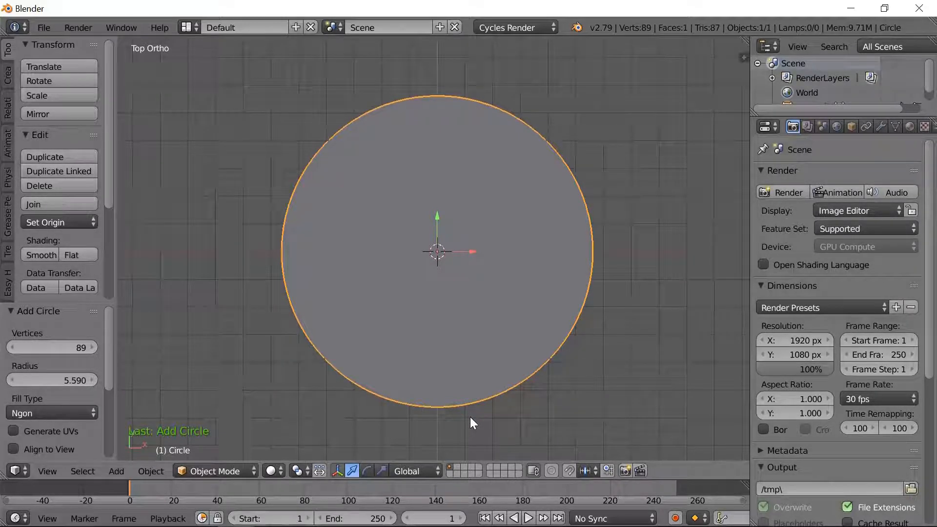
- In front view, extrude the whole circle upward along Z by about 0.775 in Edit Mode to form a thick disc
{"action": "key", "text": "KP_1"}
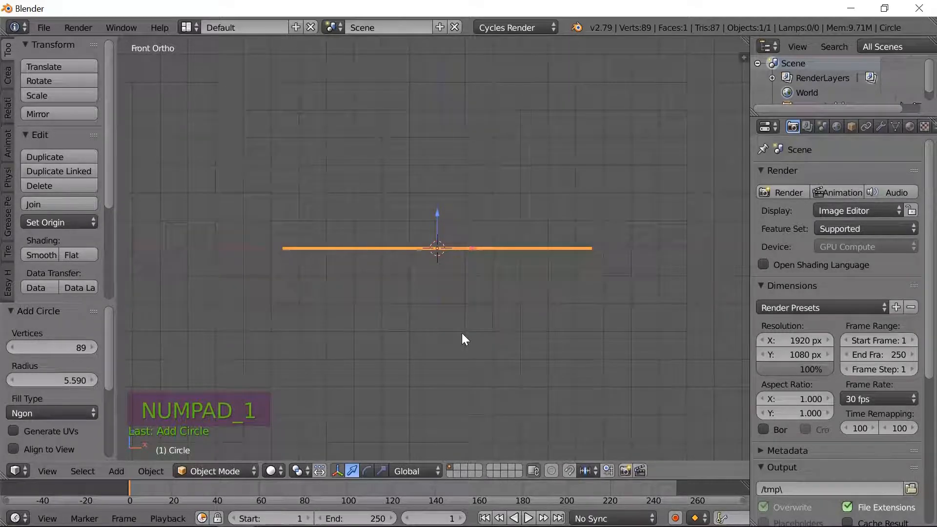
{"action": "key", "text": "Tab"}
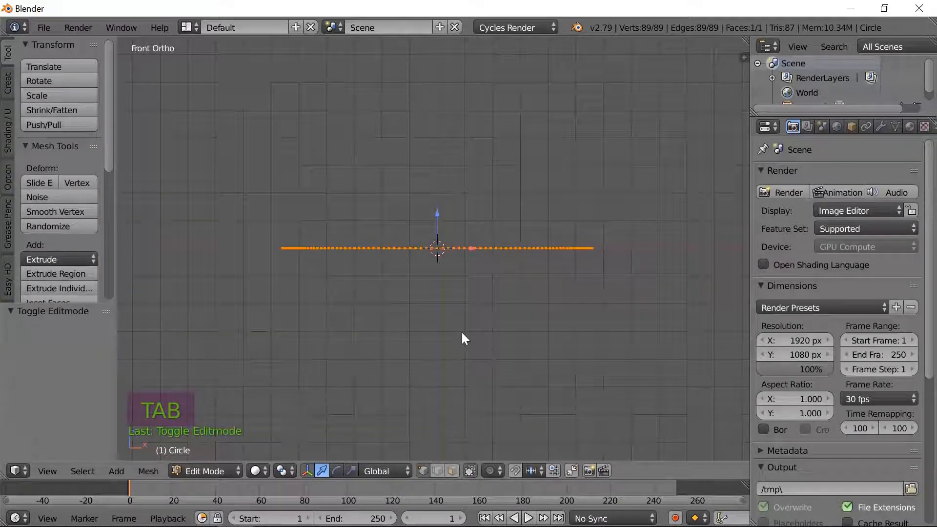
{"action": "key", "text": "e"}
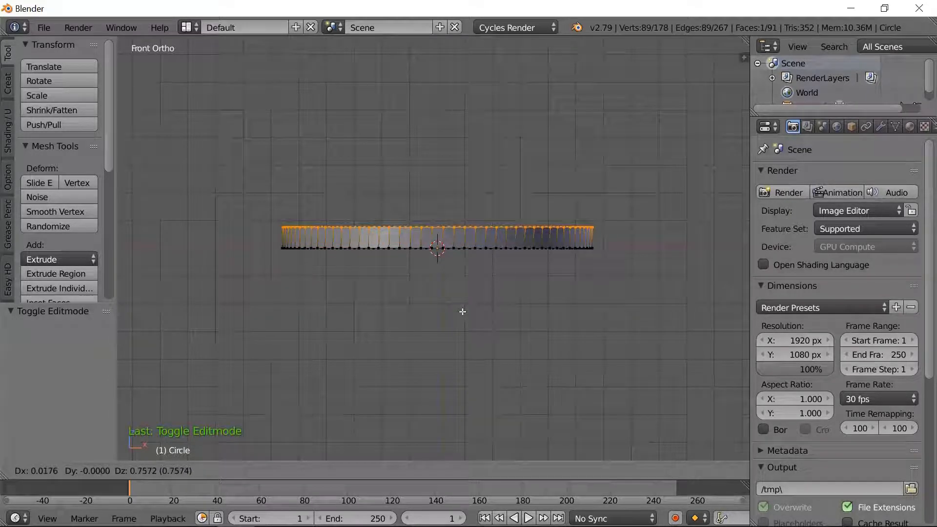
{"action": "key", "text": "z"}
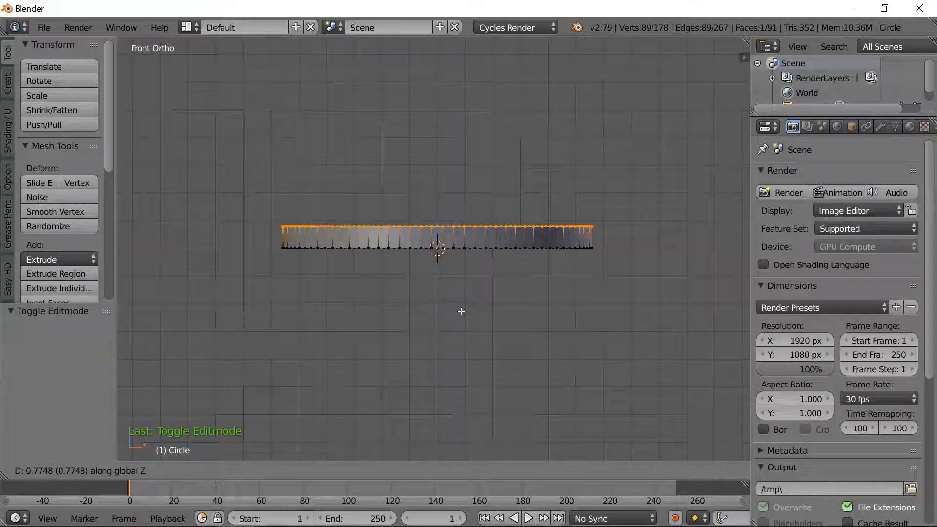
{"action": "left_click", "coordinate": [461, 311]}
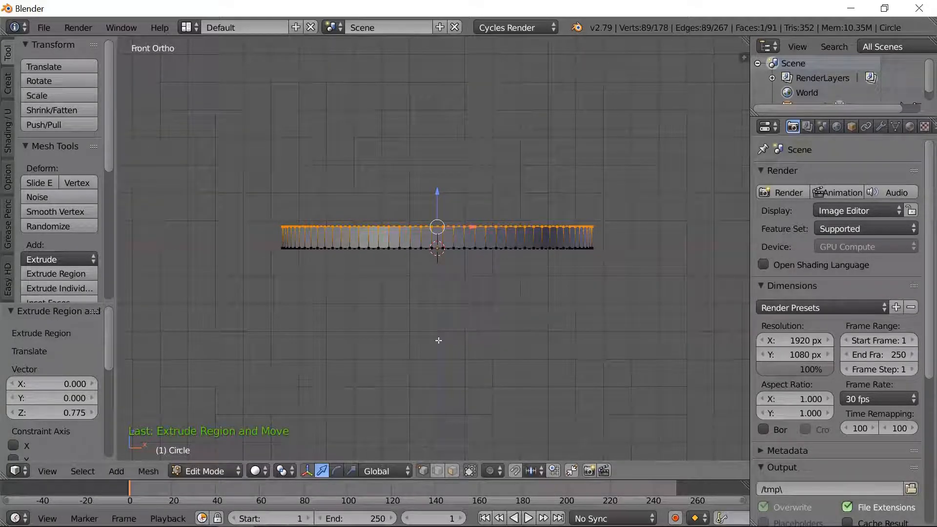
- Add an ico sphere within the disc's mesh and raise it about 1.796 along Z onto the disc, then return to Object Mode with nothing selected
{"action": "left_click", "coordinate": [145, 469]}
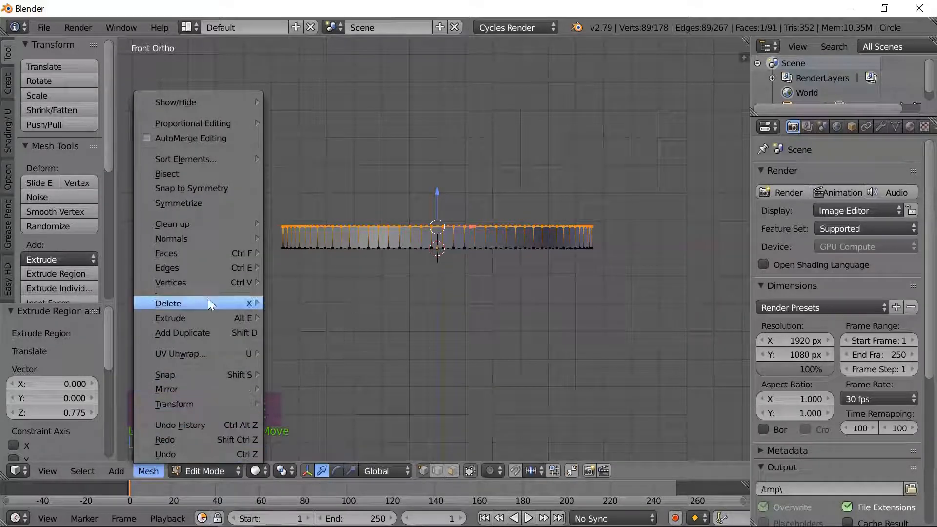
{"action": "mouse_move", "coordinate": [119, 472]}
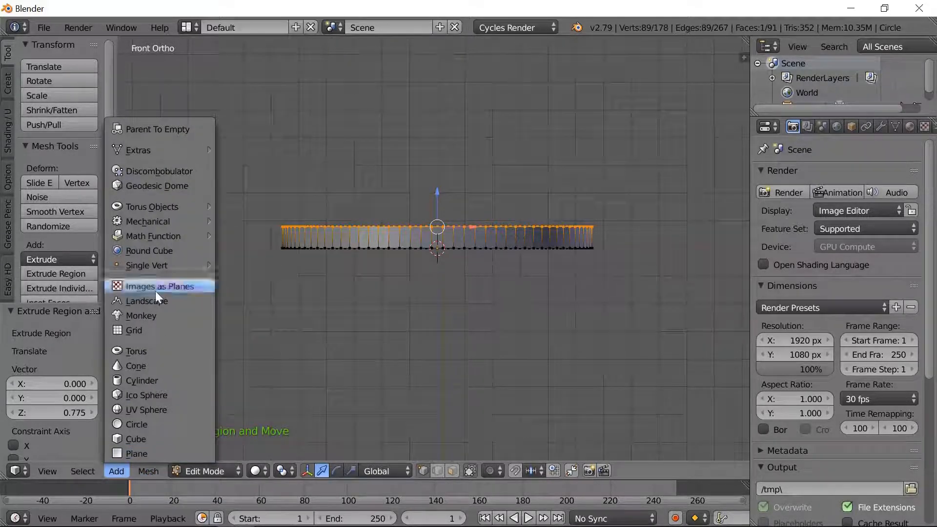
{"action": "left_click", "coordinate": [131, 393]}
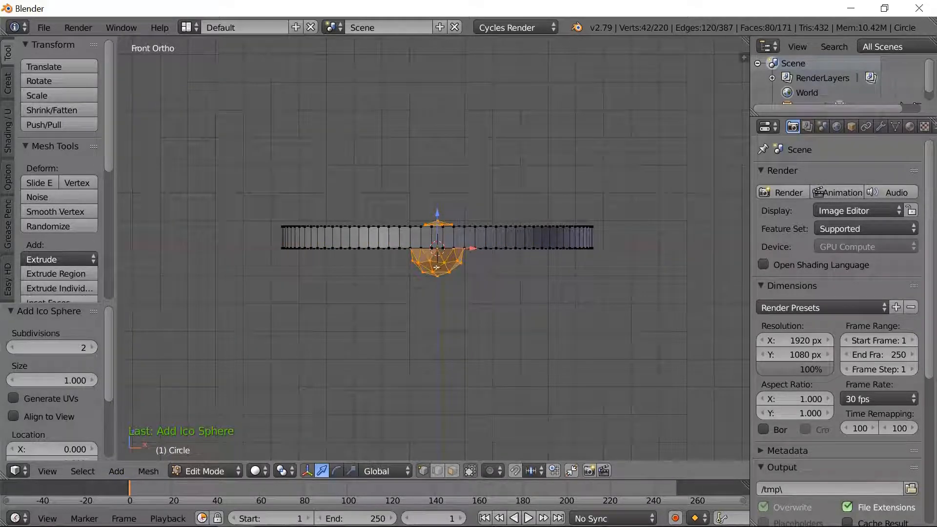
{"action": "left_click_drag", "start_coordinate": [436, 214], "coordinate": [438, 164]}
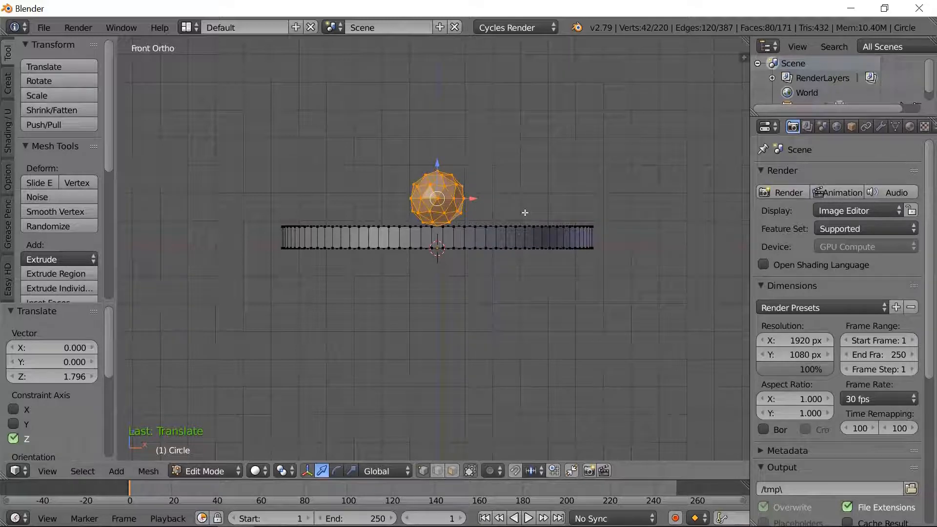
{"action": "key", "text": "Tab"}
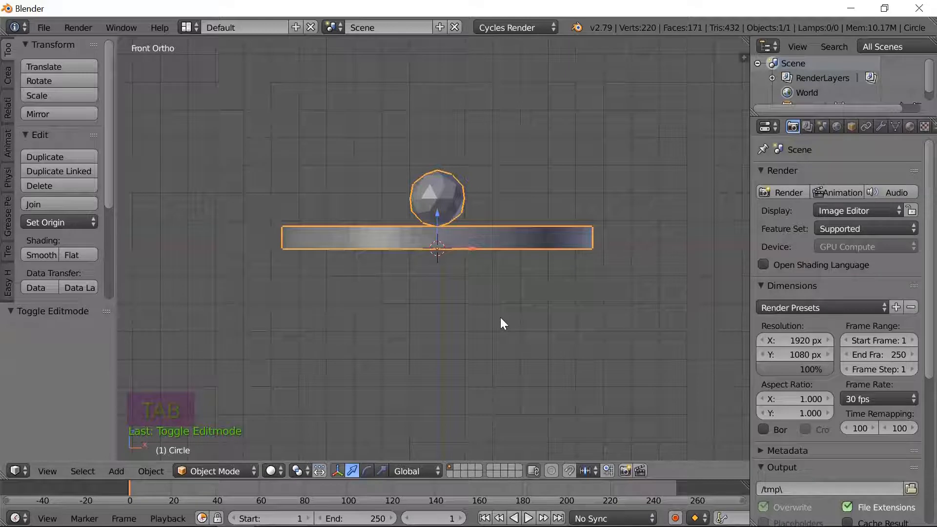
{"action": "key", "text": "a"}
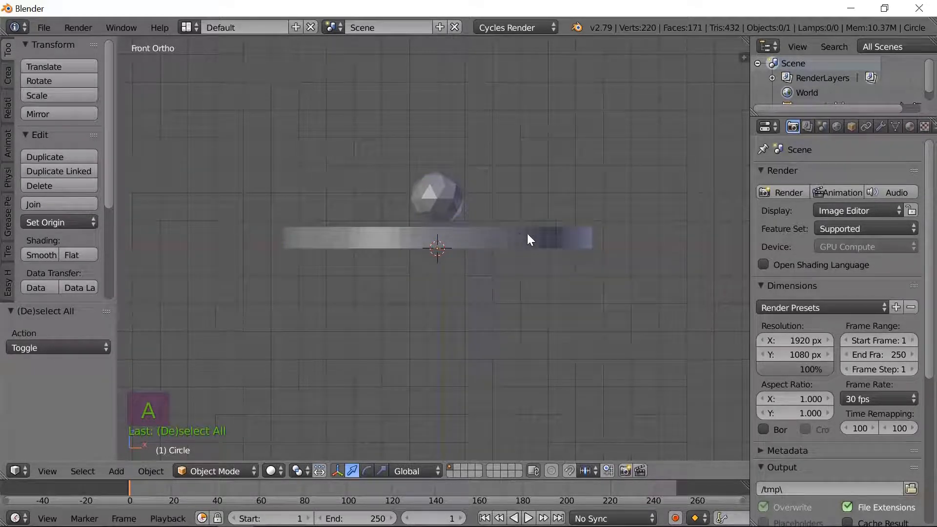
- Split the 3D viewport horizontally, make the upper area smaller and switch it to the Node Editor
{"action": "left_click_drag", "start_coordinate": [745, 36], "coordinate": [708, 269]}
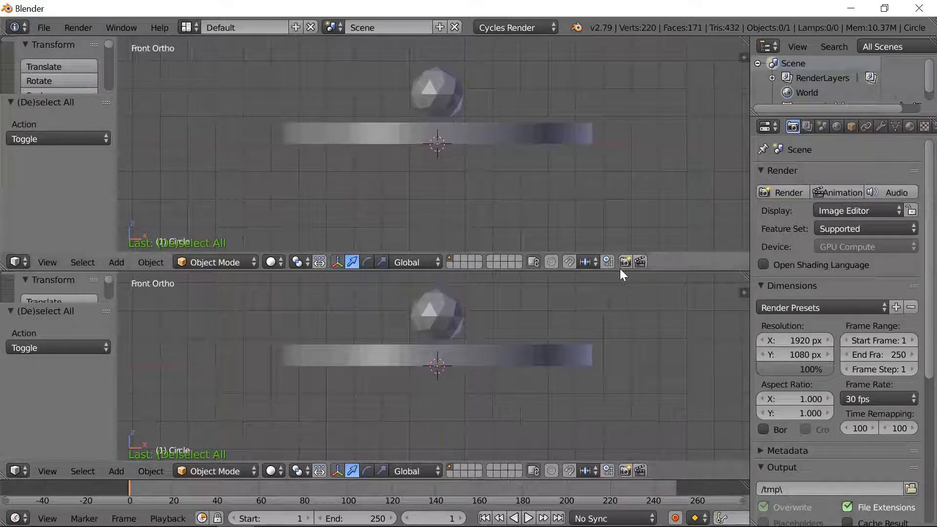
{"action": "left_click_drag", "start_coordinate": [617, 272], "coordinate": [615, 222]}
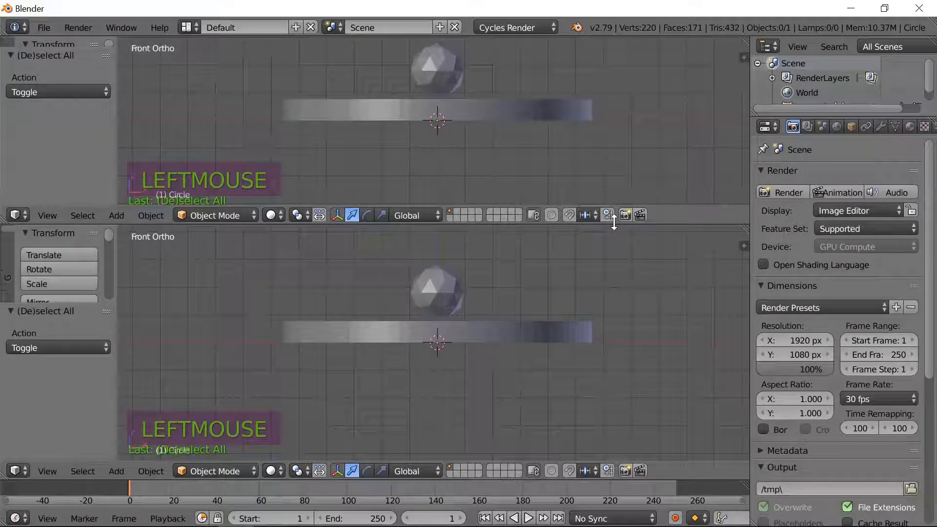
{"action": "left_click", "coordinate": [25, 213]}
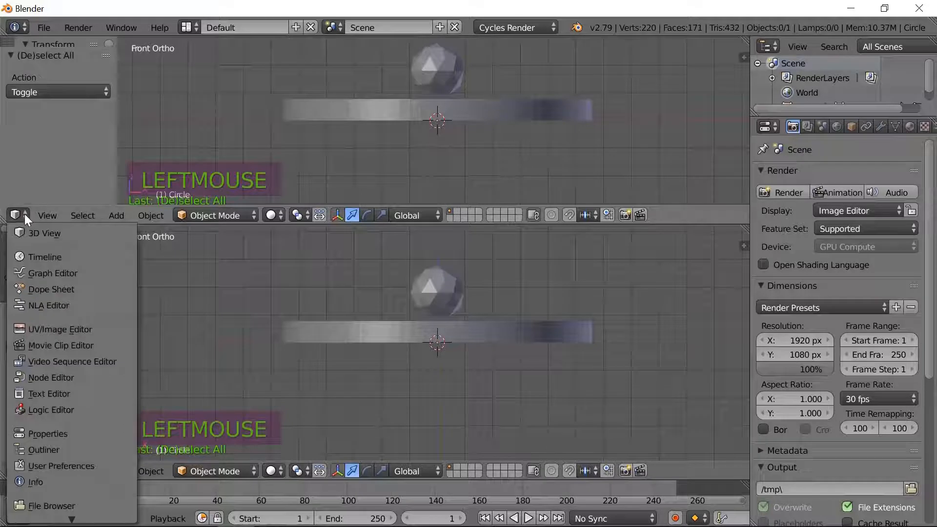
{"action": "left_click", "coordinate": [54, 375]}
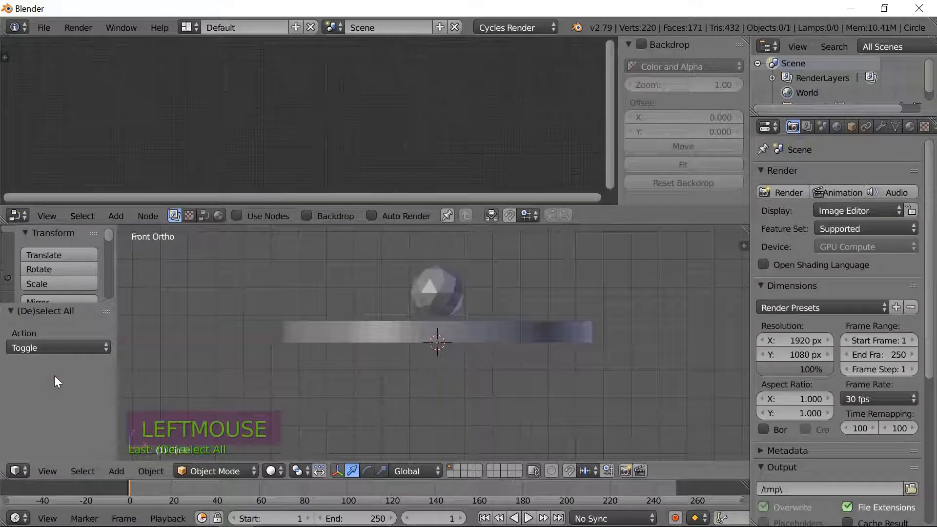
- Enable compositing nodes, delete the default compositor nodes and switch the node editor to shader nodes
{"action": "left_click", "coordinate": [236, 216]}
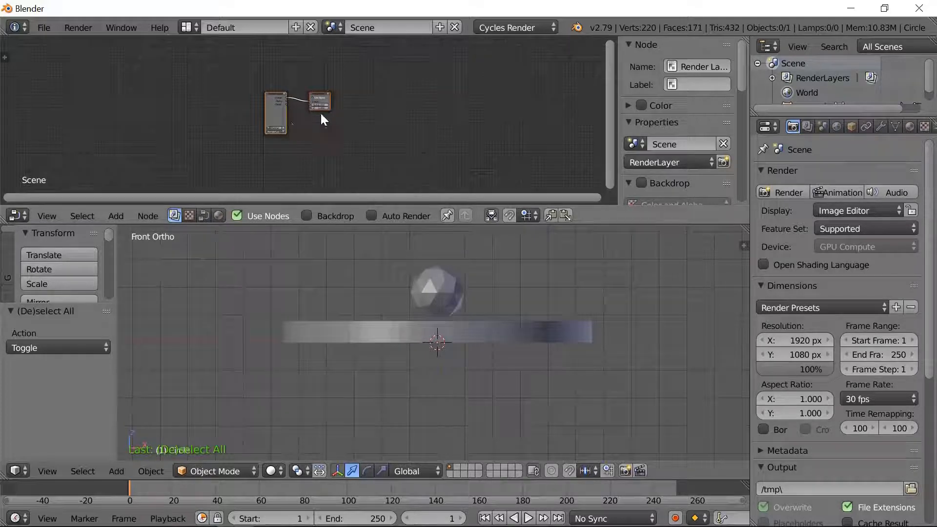
{"action": "key", "text": "x"}
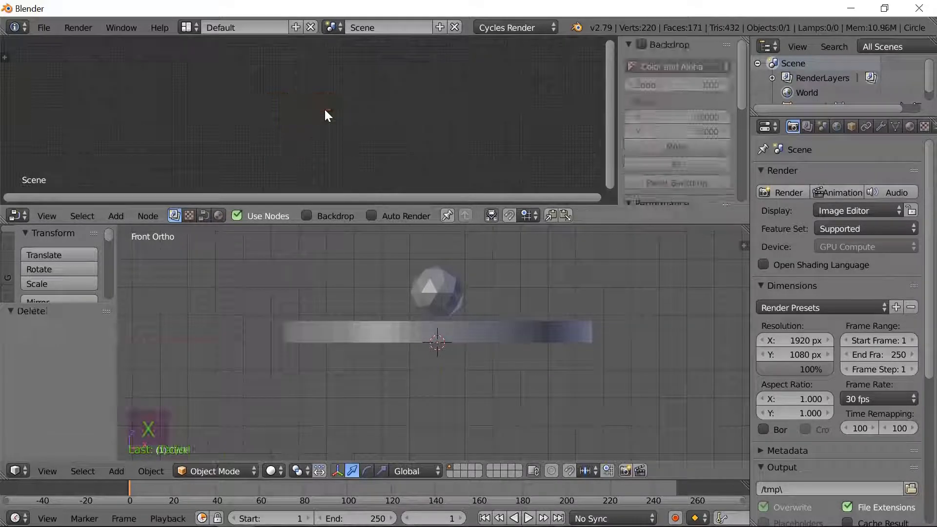
{"action": "left_click", "coordinate": [216, 213]}
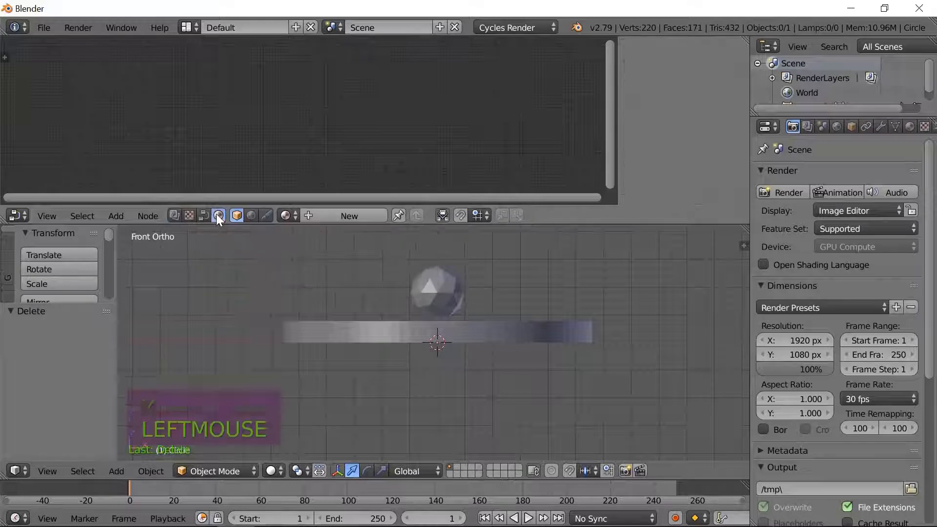
{"action": "right_click", "coordinate": [431, 282]}
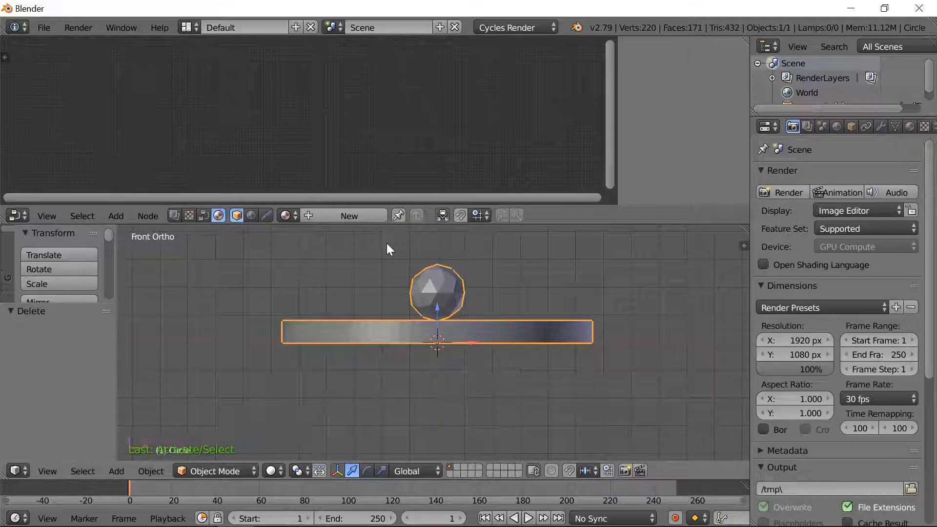
{"action": "key", "text": "a"}
{"action": "right_click", "coordinate": [443, 282]}
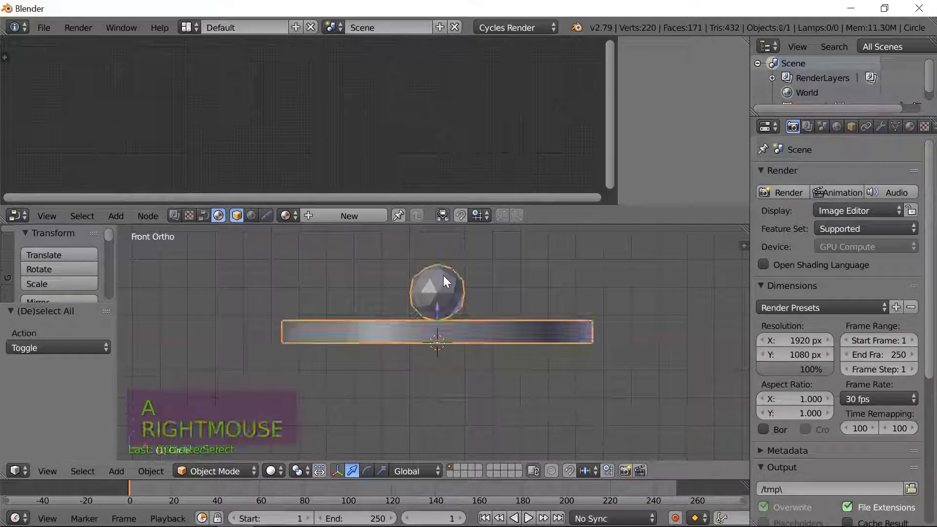
{"action": "key", "text": "a"}
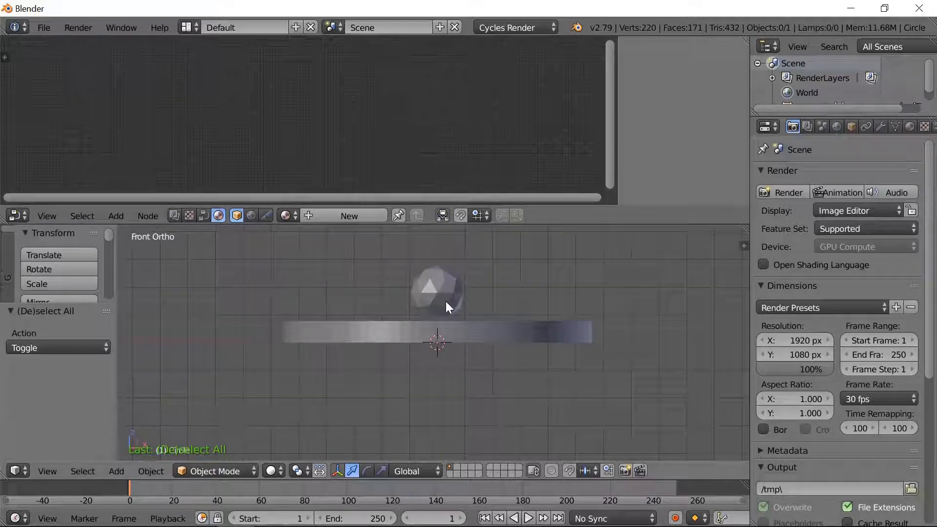
- Separate the combined mesh by loose parts in Edit Mode, then return to Object Mode with nothing selected
{"action": "right_click", "coordinate": [442, 288]}
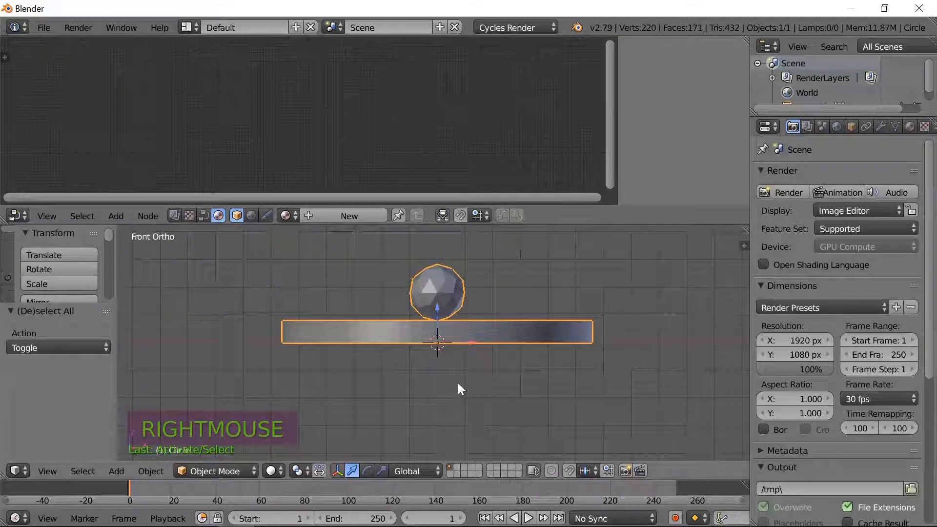
{"action": "key", "text": "ctrl+p"}
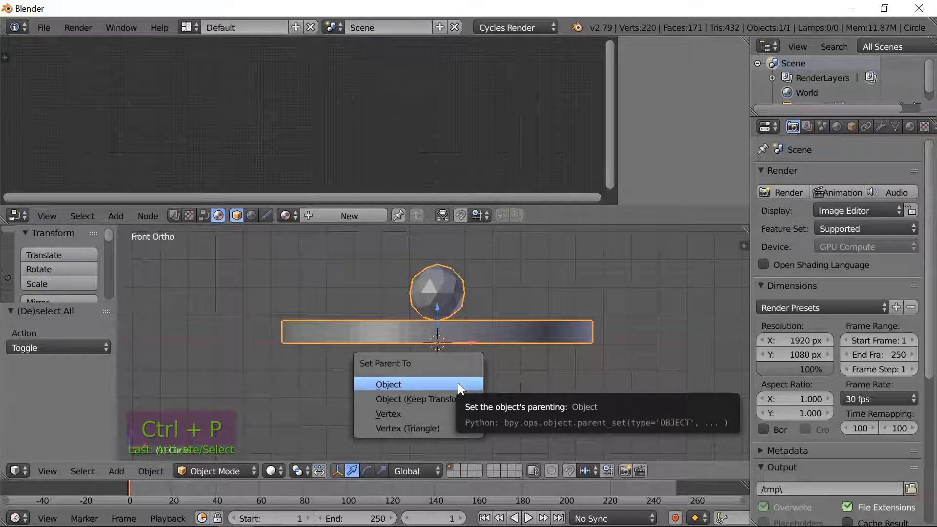
{"action": "key", "text": "p"}
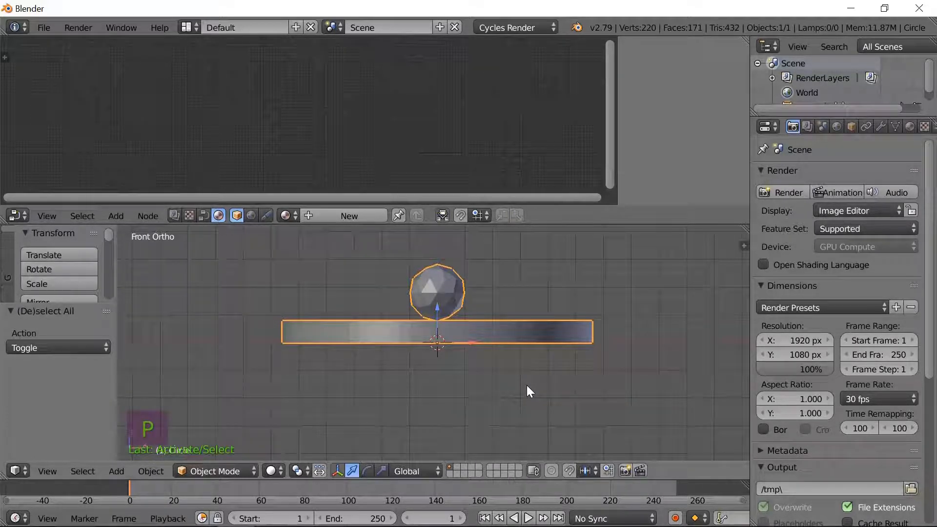
{"action": "key", "text": "Tab"}
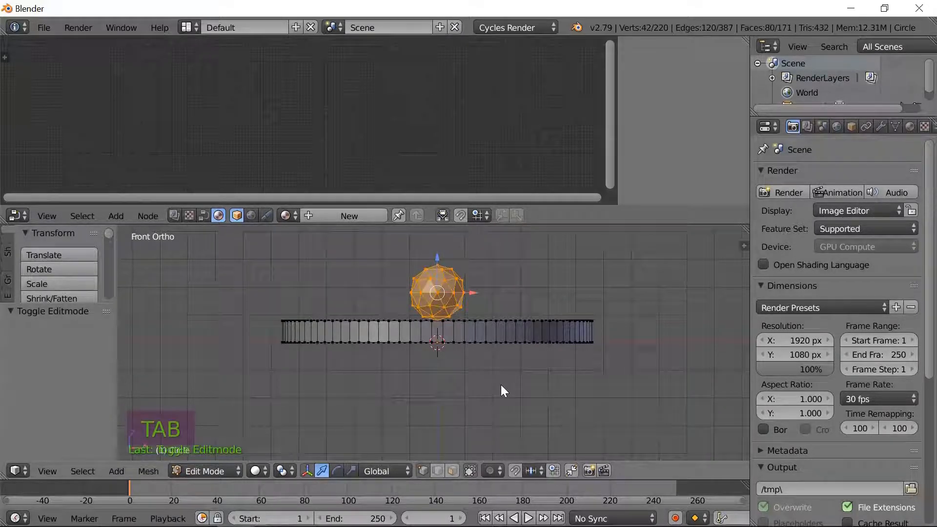
{"action": "key", "text": "p"}
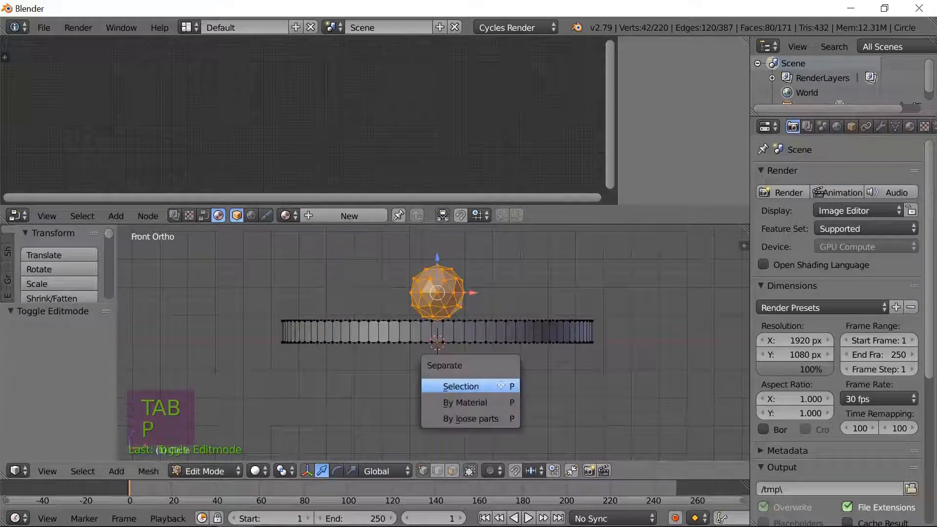
{"action": "left_click", "coordinate": [483, 419]}
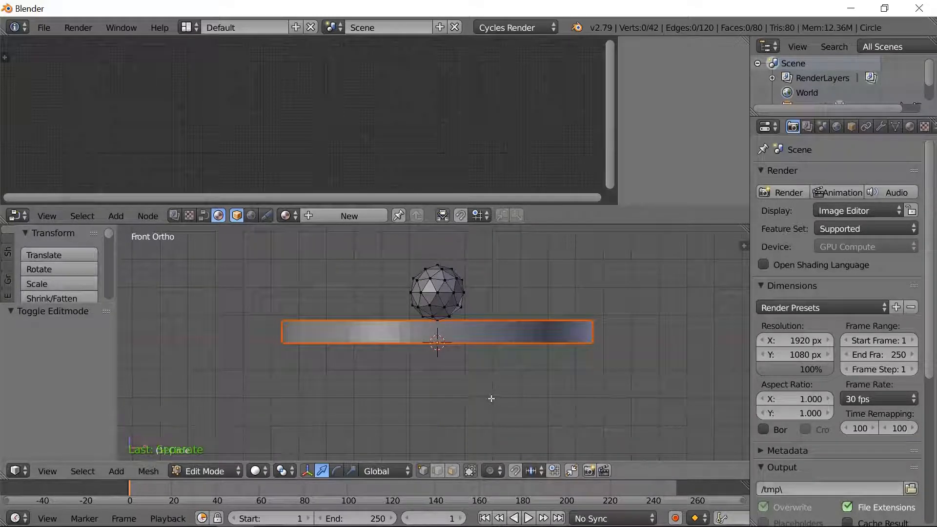
{"action": "key", "text": "Tab"}
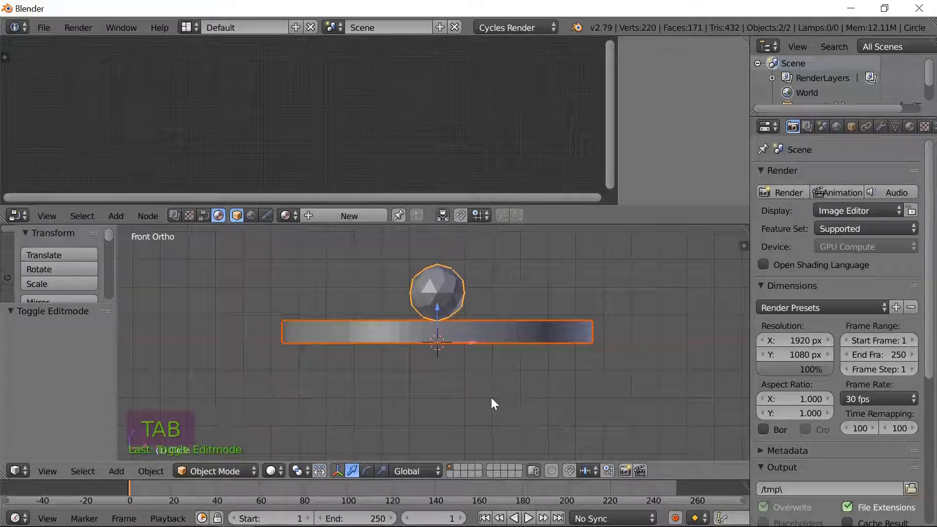
{"action": "key", "text": "a"}
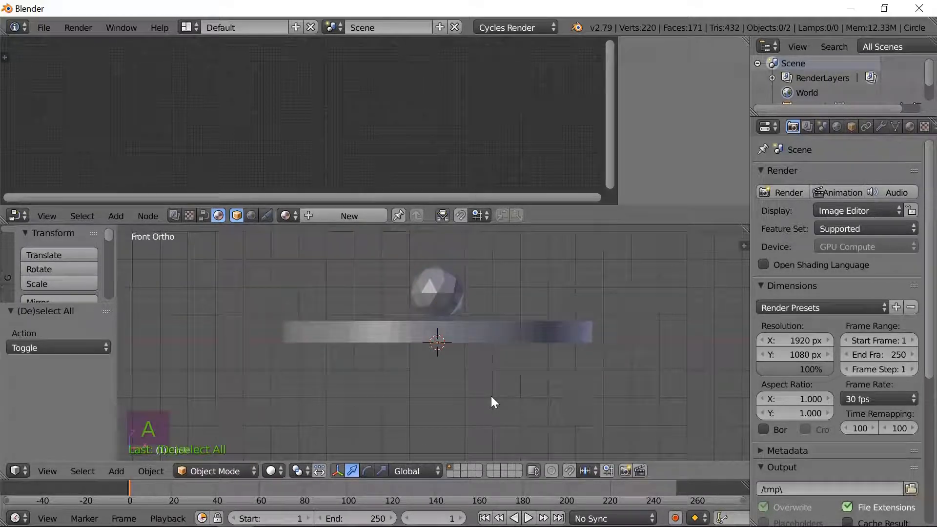
- Give the disc a new node material and move its Material Output node farther from the Diffuse BSDF
{"action": "right_click", "coordinate": [473, 332]}
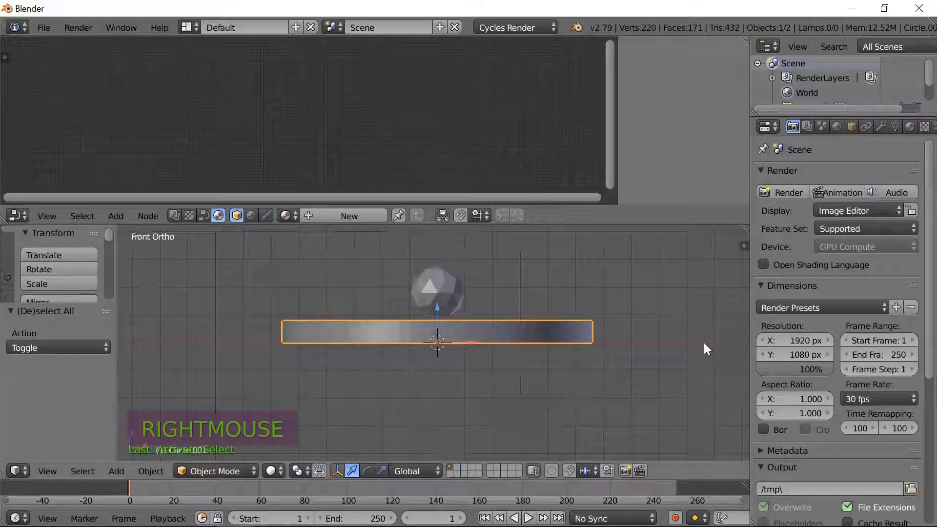
{"action": "left_click", "coordinate": [343, 216]}
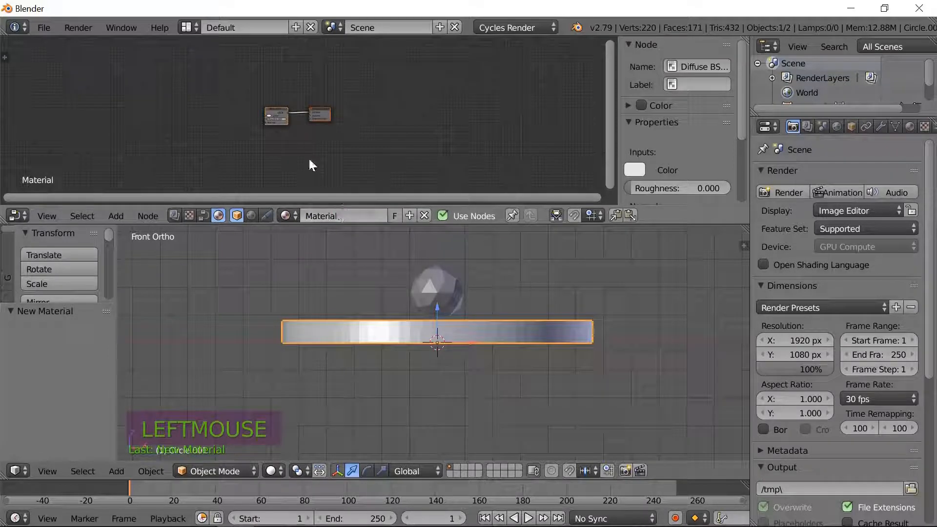
{"action": "scroll", "coordinate": [310, 159], "scroll_direction": "up", "scroll_amount": 10}
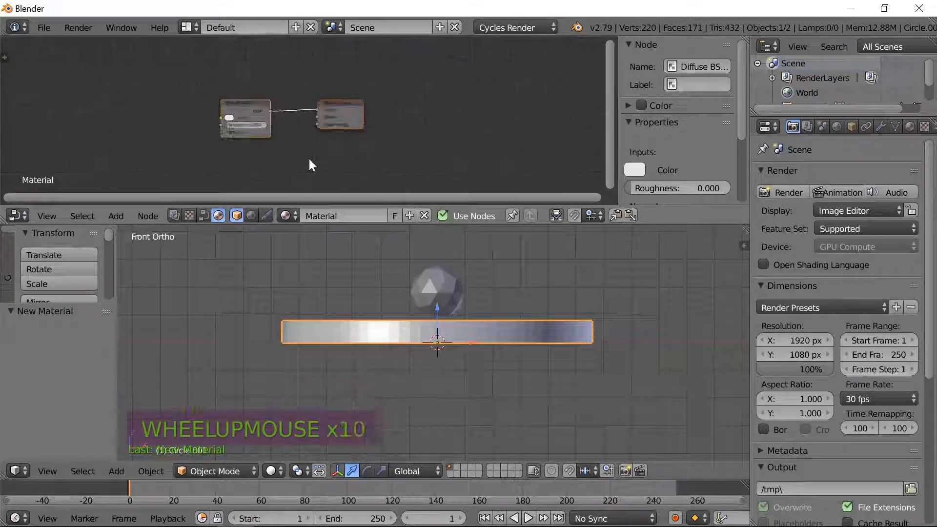
{"action": "scroll", "coordinate": [312, 165], "scroll_direction": "up", "scroll_amount": 11}
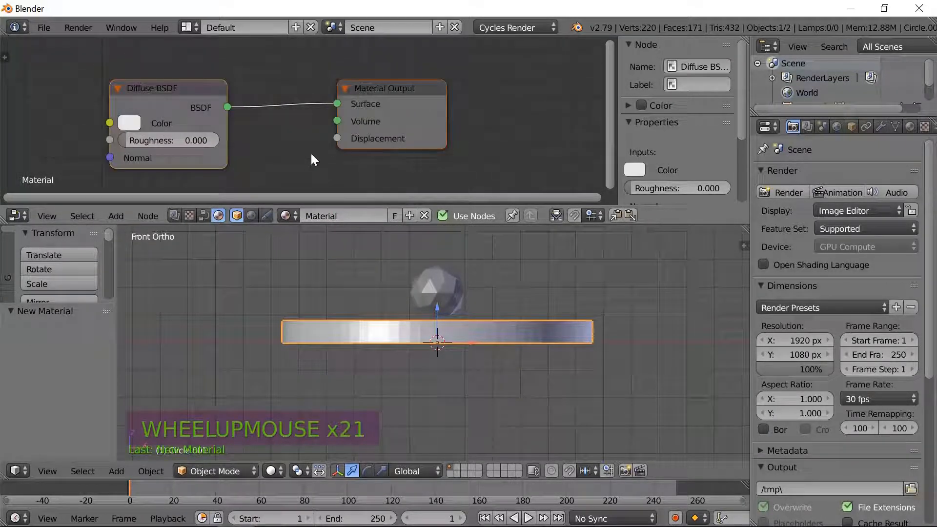
{"action": "scroll", "coordinate": [313, 158], "scroll_direction": "up", "scroll_amount": 2}
{"action": "left_click_drag", "start_coordinate": [411, 84], "coordinate": [517, 69]}
- Replace the disc material's Diffuse BSDF with a Glossy BSDF linked to the Surface input of Material Output
{"action": "left_click_drag", "start_coordinate": [139, 92], "coordinate": [178, 72]}
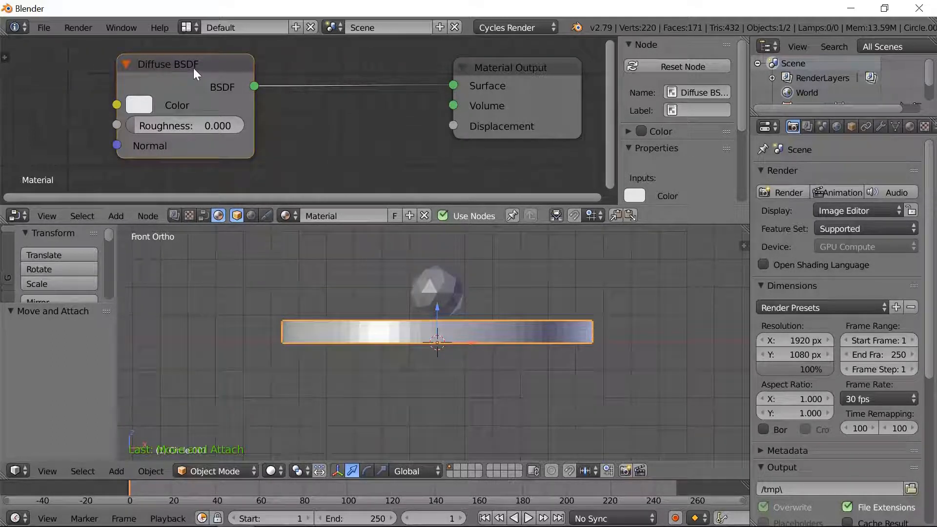
{"action": "key", "text": "x"}
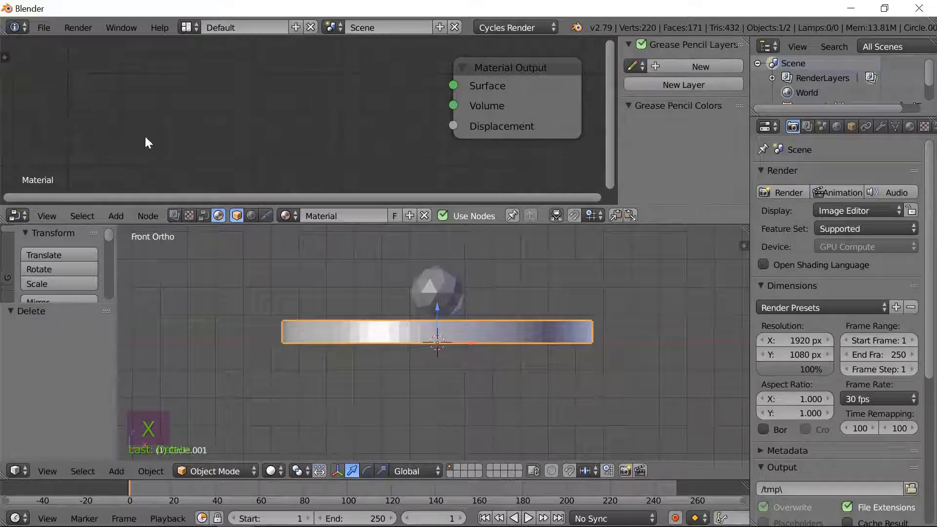
{"action": "left_click", "coordinate": [114, 217]}
{"action": "mouse_move", "coordinate": [130, 169]}
{"action": "mouse_move", "coordinate": [138, 153]}
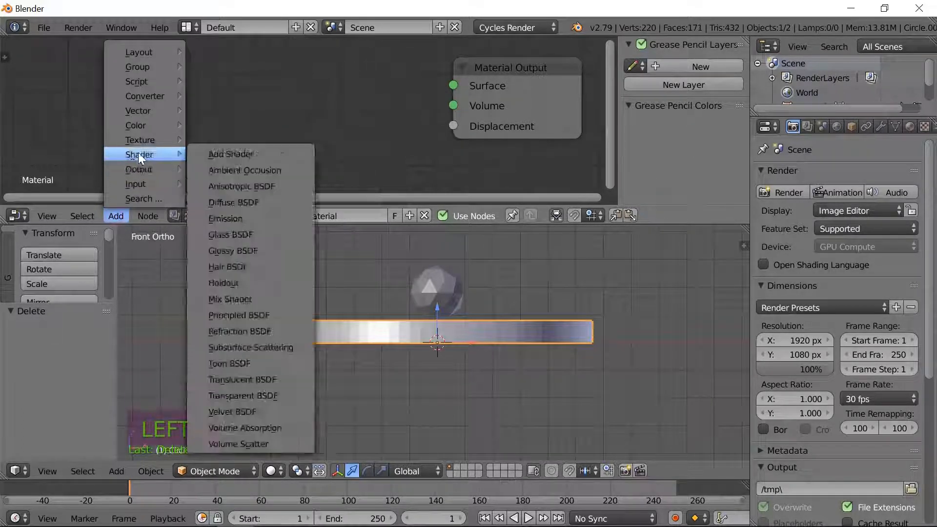
{"action": "left_click", "coordinate": [225, 250]}
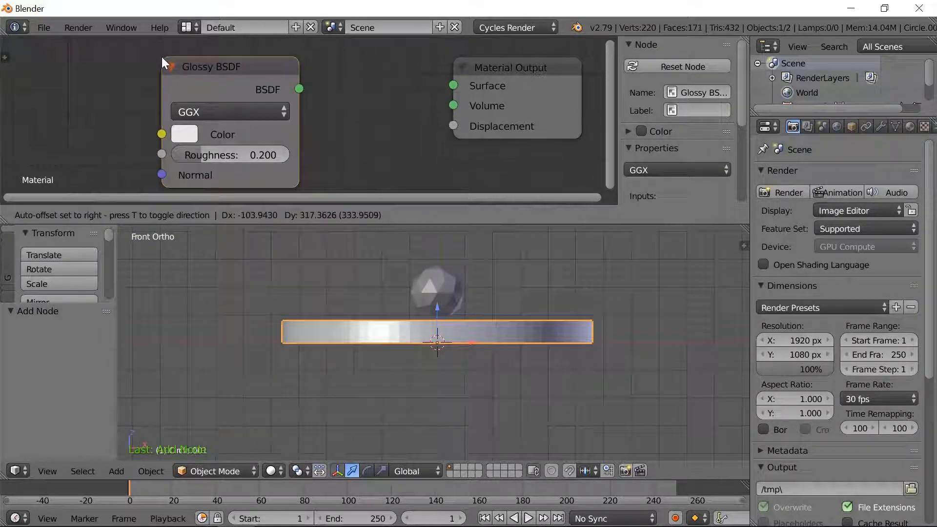
{"action": "left_click", "coordinate": [162, 61]}
{"action": "left_click_drag", "start_coordinate": [303, 90], "coordinate": [453, 85]}
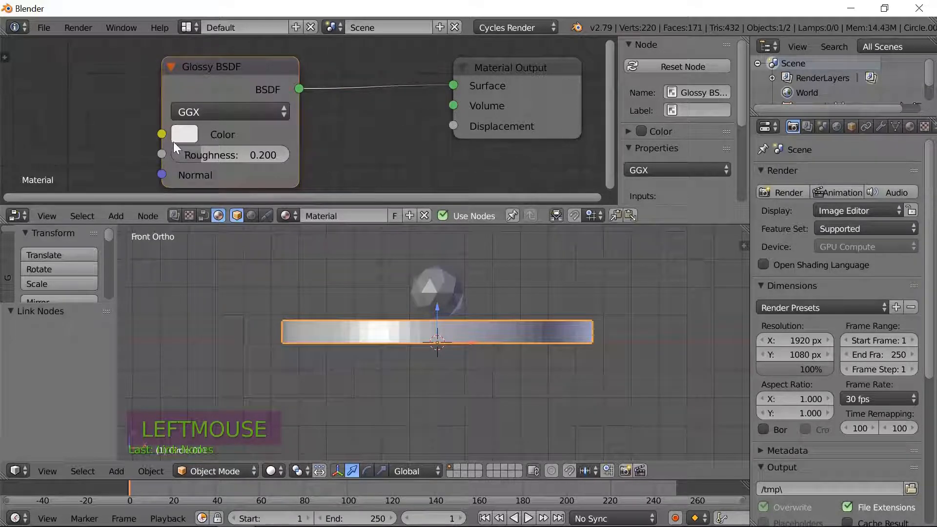
- Set the Glossy BSDF's roughness to 0.01
{"action": "left_click_drag", "start_coordinate": [203, 154], "coordinate": [168, 155]}
{"action": "key", "text": "period"}
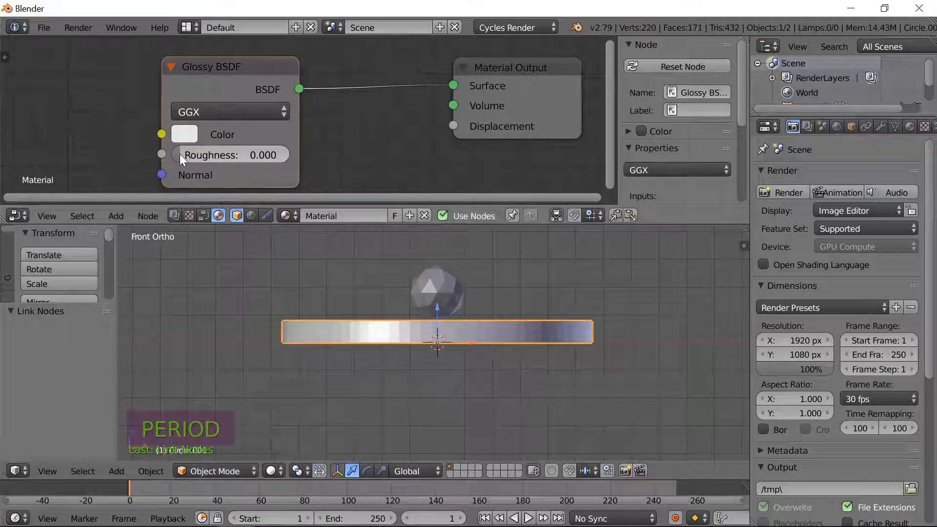
{"action": "key", "text": "0"}
{"action": "key", "text": "1"}
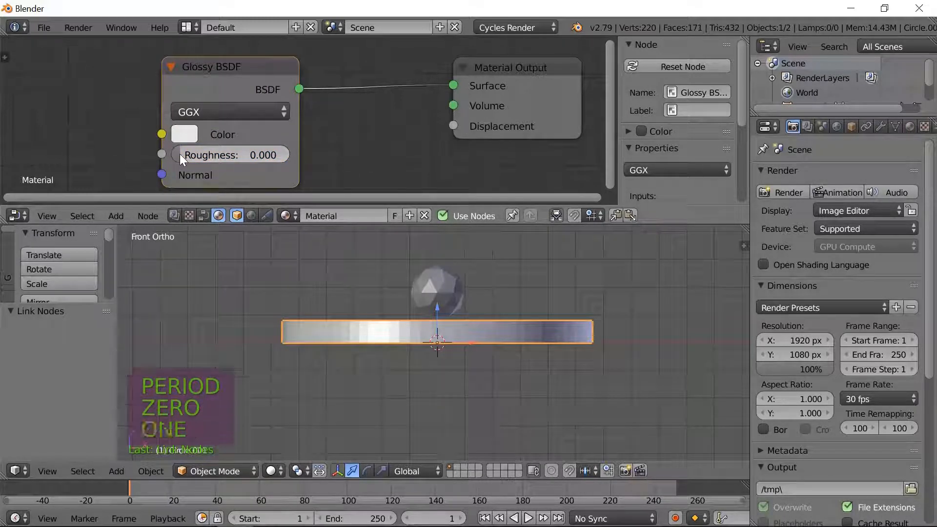
{"action": "left_click", "coordinate": [272, 162]}
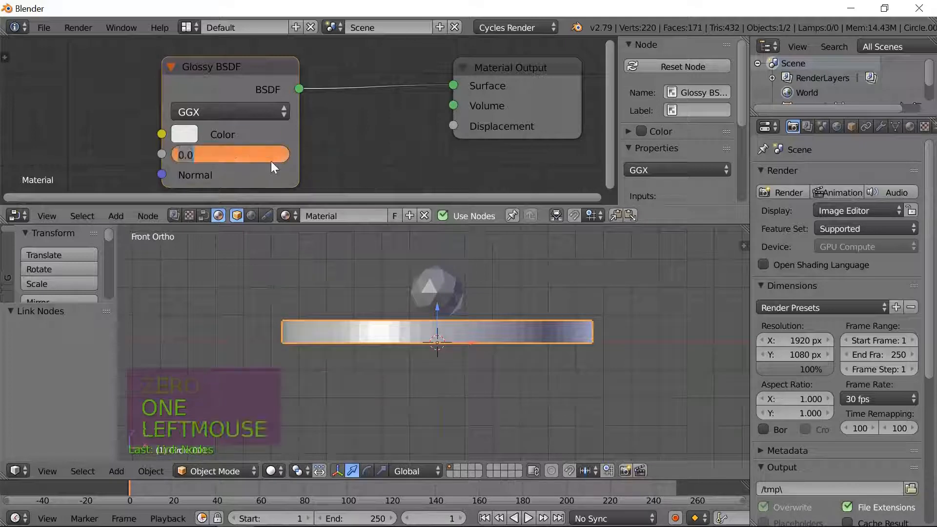
{"action": "key", "text": "BackSpace"}
{"action": "type", "text": ".01"}
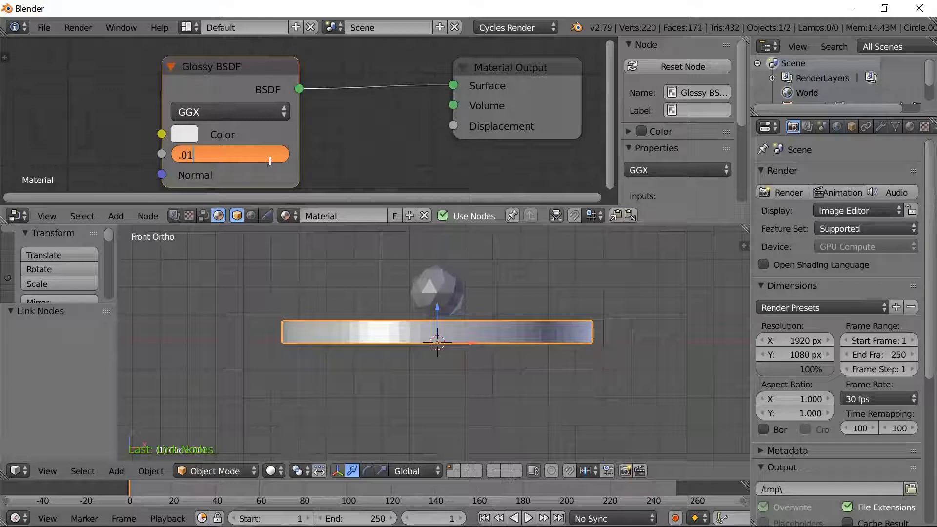
{"action": "key", "text": "Return"}
- Tint the Glossy BSDF's color a very pale blue at full brightness and apply smooth shading to the disc
{"action": "left_click", "coordinate": [193, 136]}
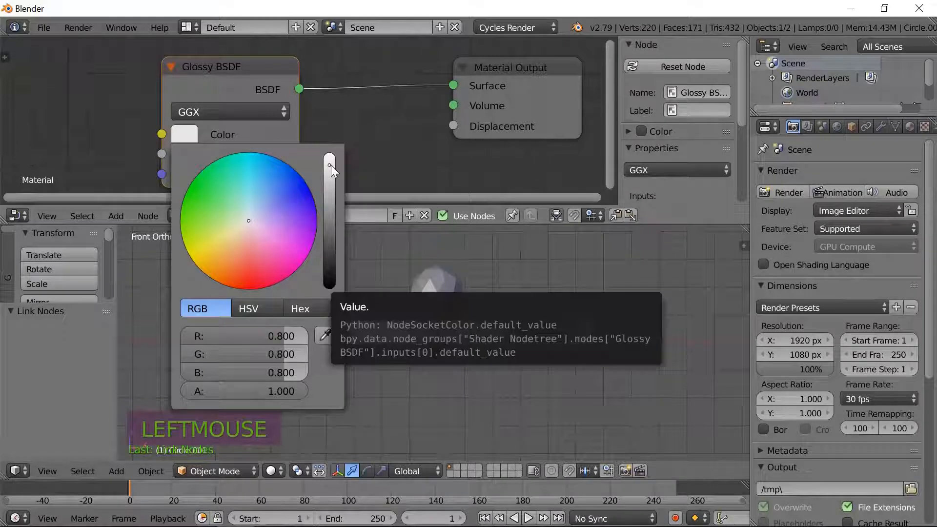
{"action": "left_click", "coordinate": [252, 218]}
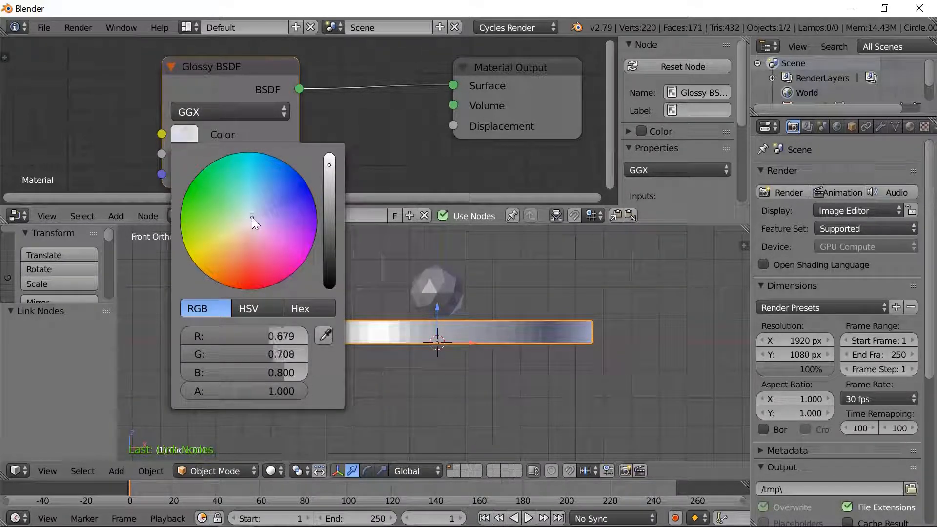
{"action": "left_click_drag", "start_coordinate": [329, 165], "coordinate": [328, 150]}
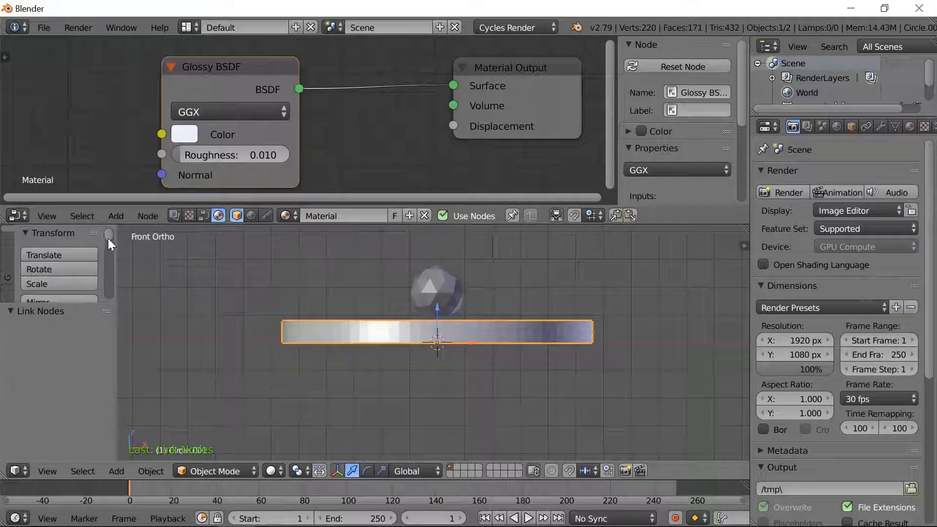
{"action": "left_click_drag", "start_coordinate": [108, 239], "coordinate": [102, 273]}
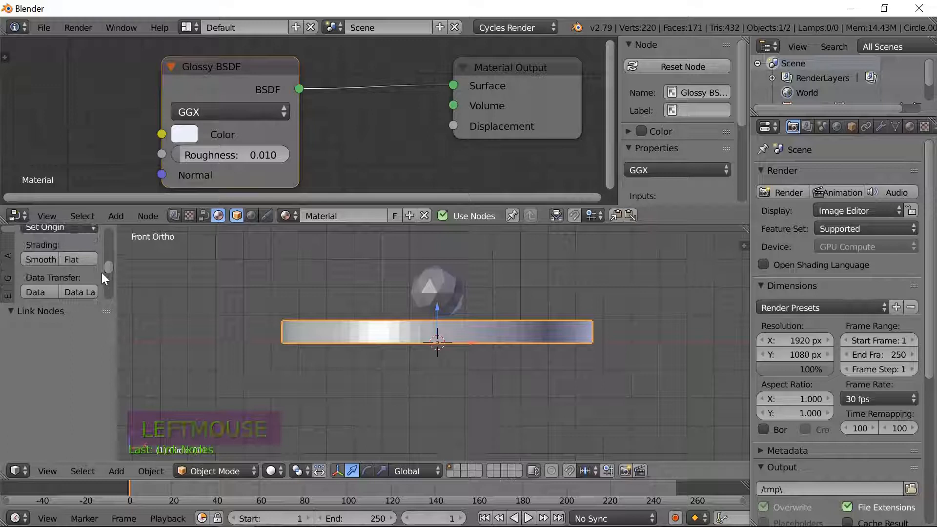
{"action": "left_click", "coordinate": [36, 256]}
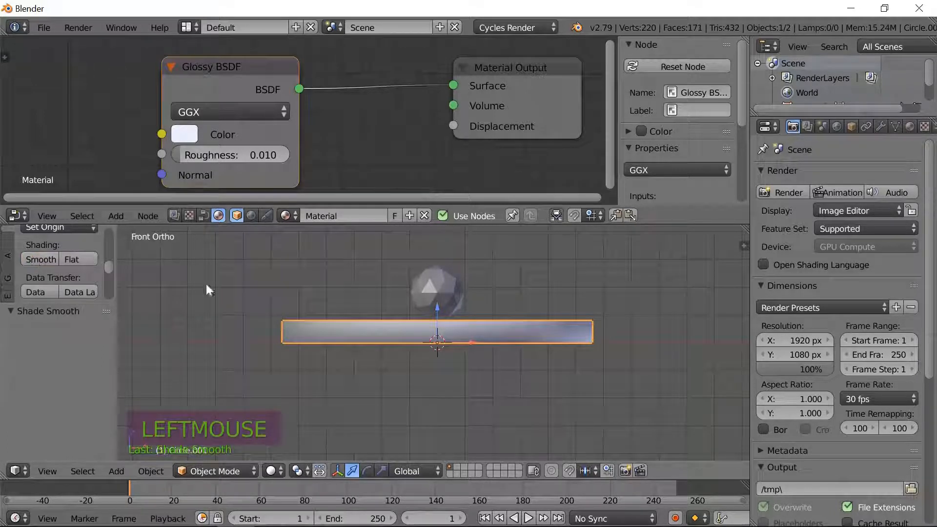
- Give the ico sphere a new material of its own and delete its default Diffuse BSDF node
{"action": "right_click", "coordinate": [438, 287]}
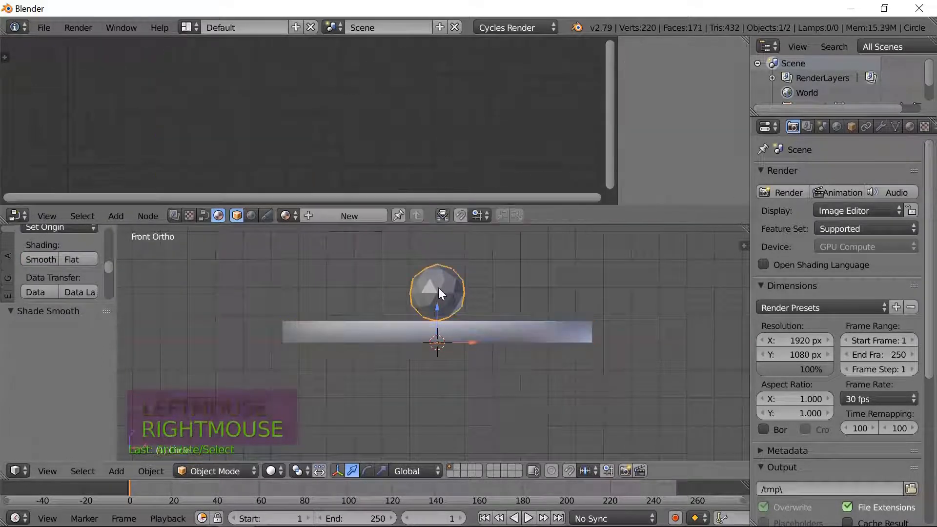
{"action": "left_click", "coordinate": [341, 215]}
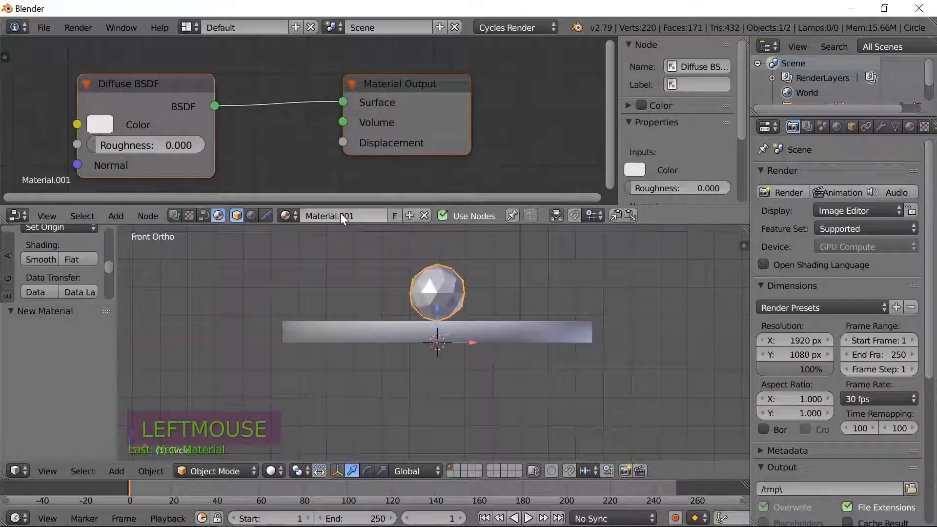
{"action": "left_click", "coordinate": [911, 127]}
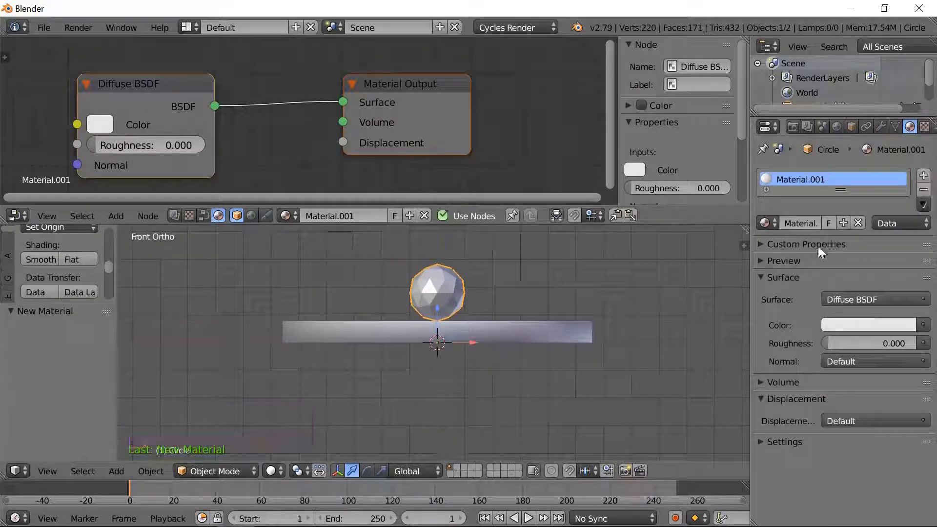
{"action": "left_click", "coordinate": [776, 220]}
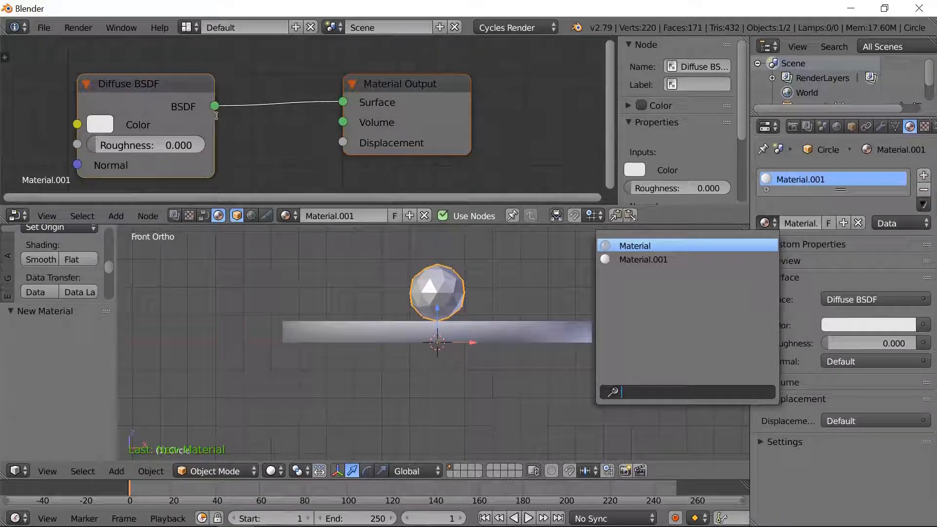
{"action": "left_click", "coordinate": [173, 84]}
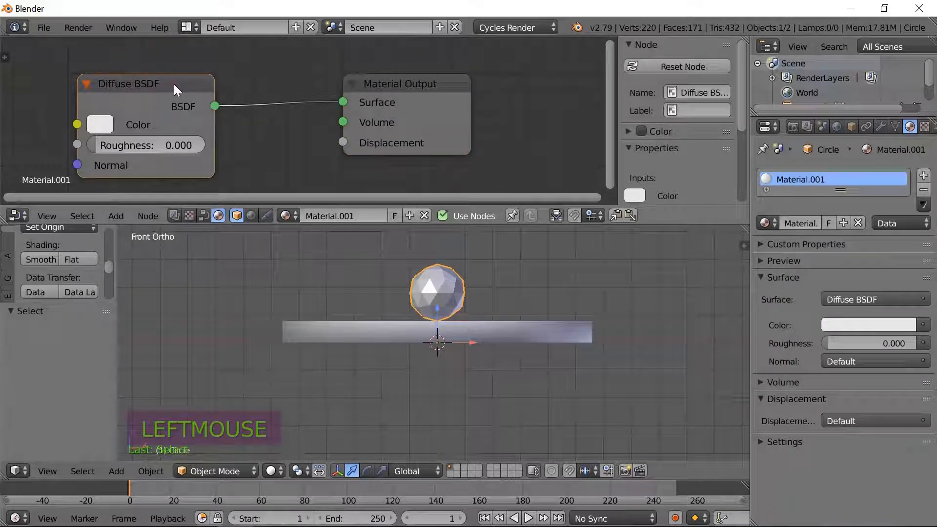
{"action": "key", "text": "x"}
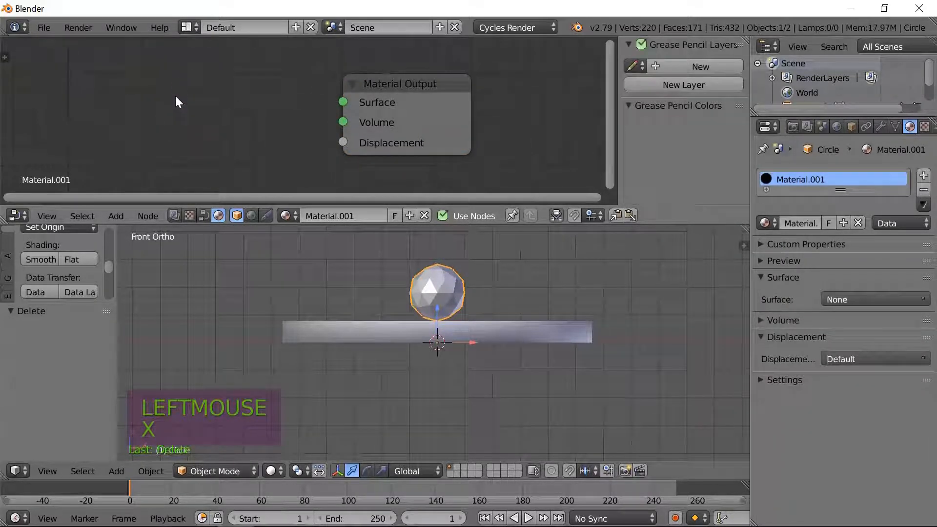
- Add a Principled BSDF node to the ico sphere's material and link its BSDF output to the Surface input of Material Output
{"action": "left_click", "coordinate": [113, 216]}
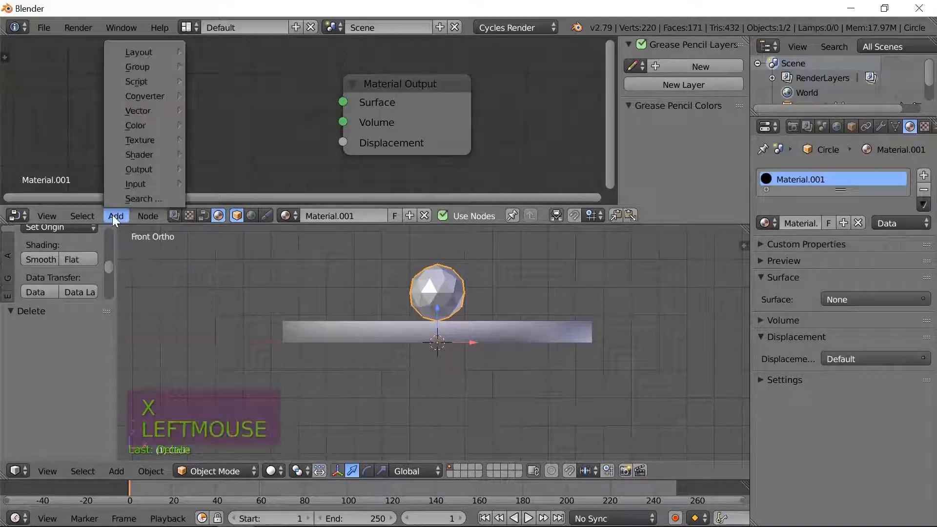
{"action": "mouse_move", "coordinate": [146, 156]}
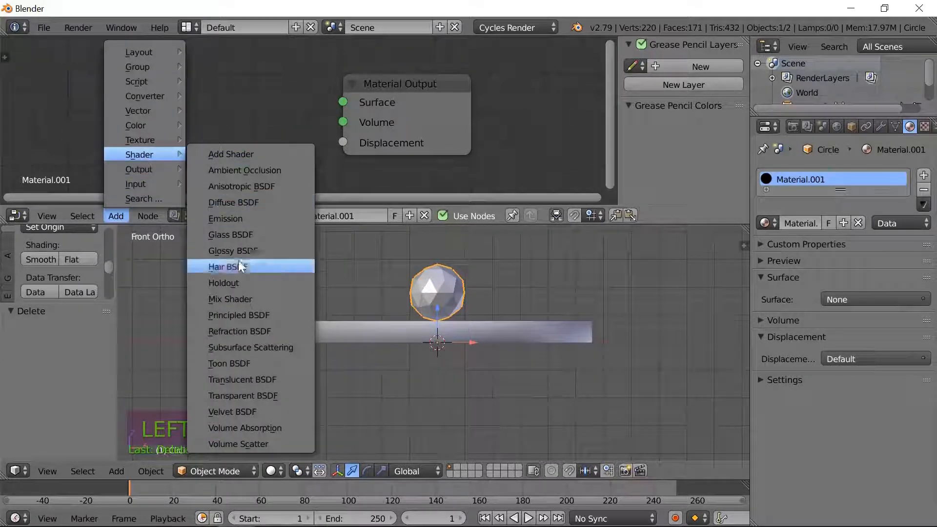
{"action": "left_click", "coordinate": [244, 314]}
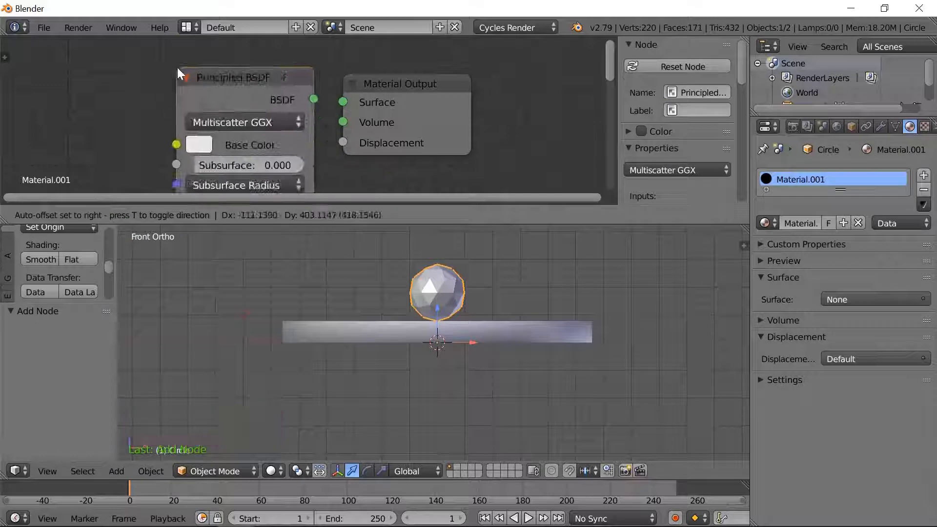
{"action": "left_click", "coordinate": [150, 38]}
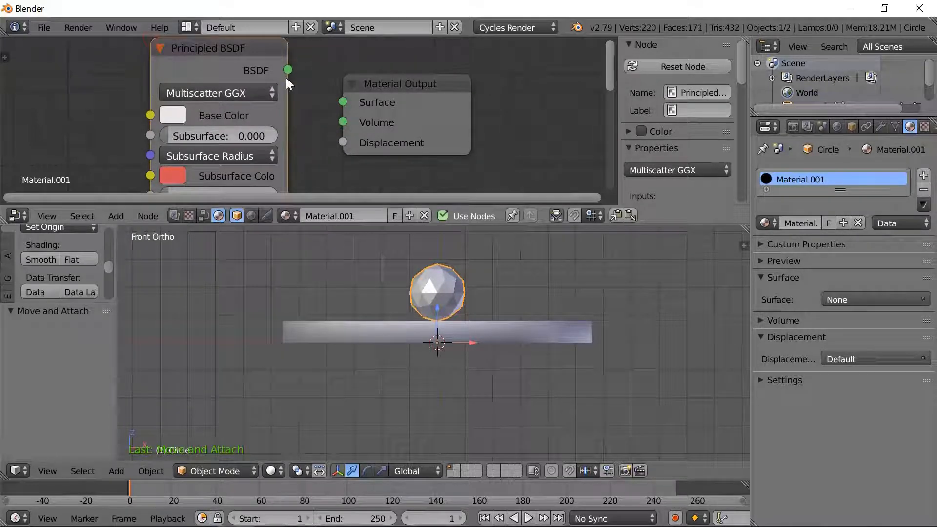
{"action": "left_click_drag", "start_coordinate": [290, 70], "coordinate": [297, 77]}
{"action": "left_click_drag", "start_coordinate": [345, 105], "coordinate": [344, 101]}
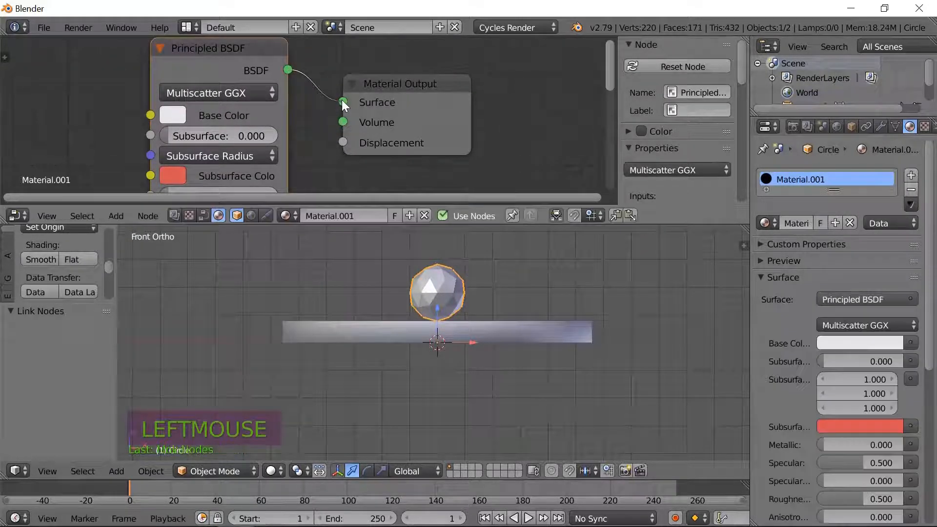
- Set the Principled BSDF's base color to bright green and its Metallic value to 1.000
{"action": "left_click", "coordinate": [169, 116]}
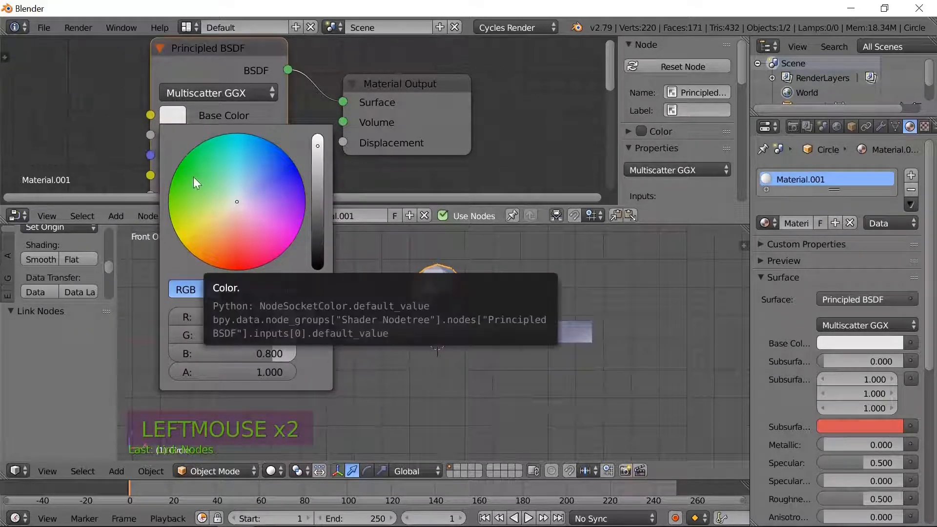
{"action": "left_click", "coordinate": [184, 173]}
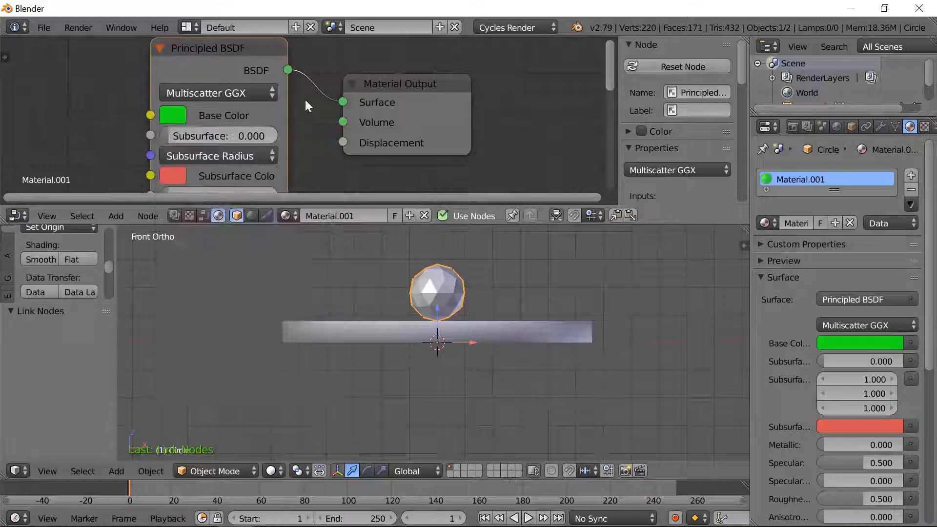
{"action": "scroll", "coordinate": [305, 118], "scroll_direction": "down", "scroll_amount": 2}
{"action": "scroll", "coordinate": [305, 118], "scroll_direction": "down", "scroll_amount": 2}
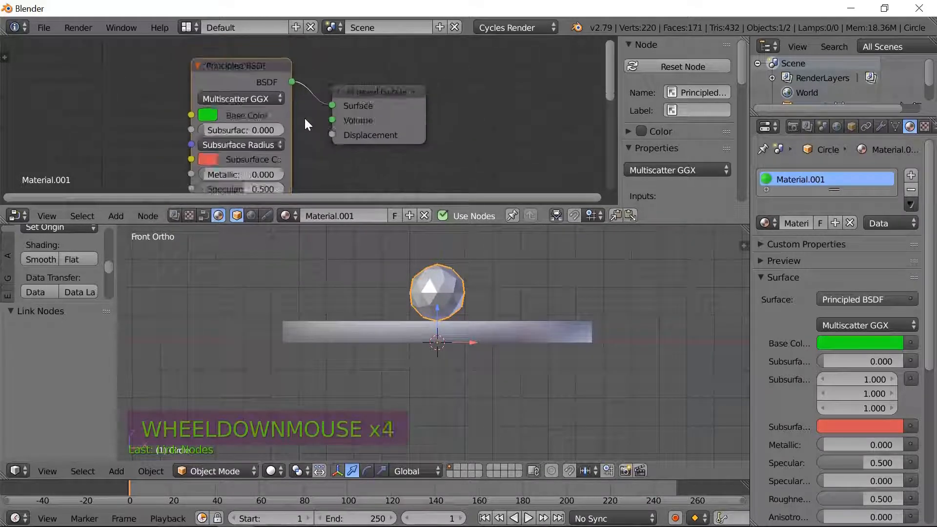
{"action": "left_click", "coordinate": [228, 181]}
{"action": "left_click_drag", "start_coordinate": [228, 181], "coordinate": [319, 186]}
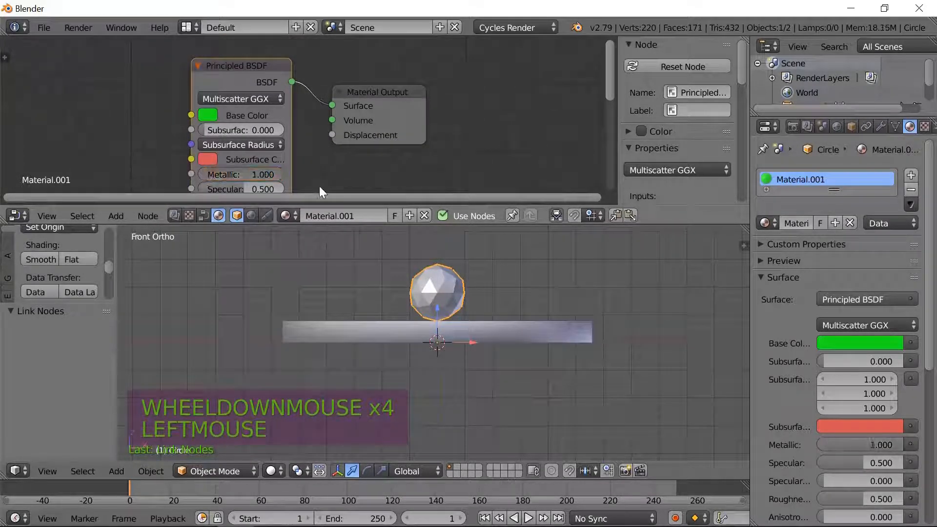
- Look through the remaining parameters of the Principled BSDF node, from Specular down to IOR
{"action": "scroll", "coordinate": [330, 155], "scroll_direction": "down", "scroll_amount": 1}
{"action": "scroll", "coordinate": [329, 155], "scroll_direction": "down", "scroll_amount": 1}
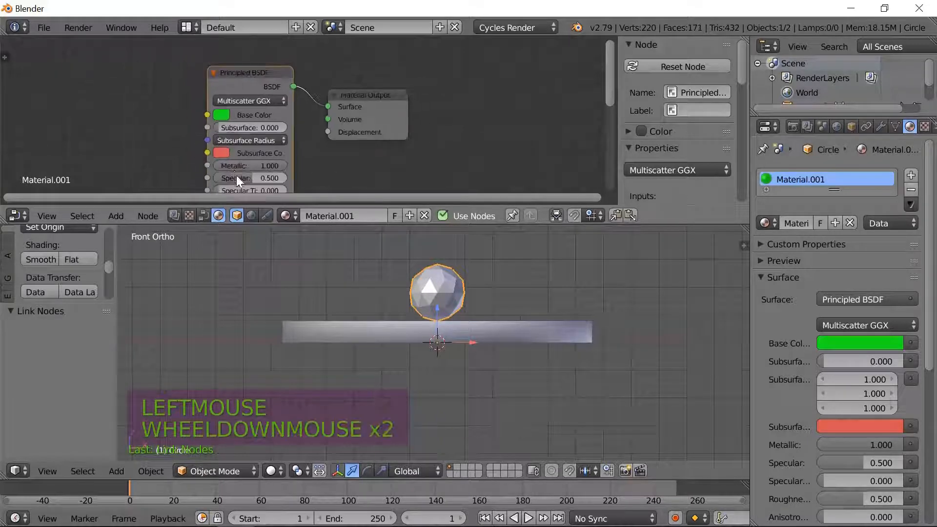
{"action": "scroll", "coordinate": [356, 144], "scroll_direction": "down", "scroll_amount": 2}
{"action": "scroll", "coordinate": [356, 144], "scroll_direction": "down", "scroll_amount": 4}
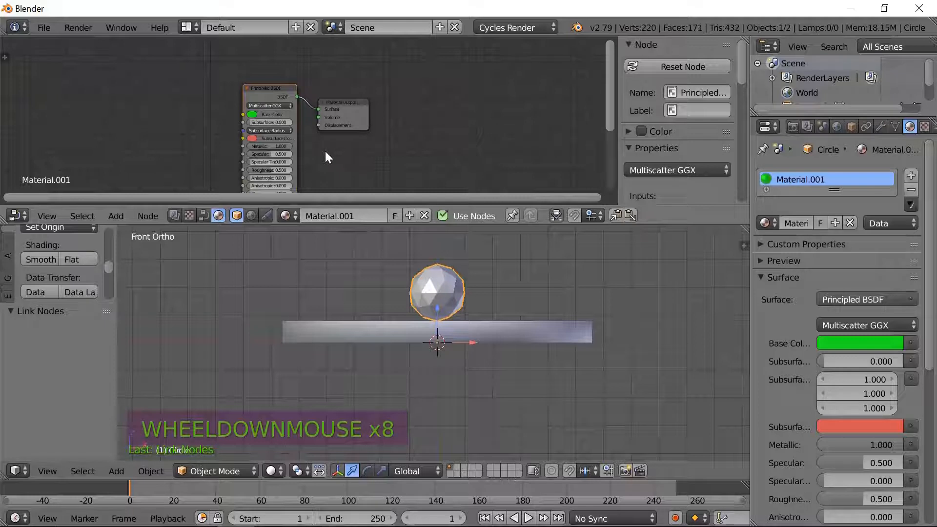
{"action": "middle_click_drag", "start_coordinate": [327, 155], "coordinate": [332, 108]}
{"action": "scroll", "coordinate": [331, 108], "scroll_direction": "up", "scroll_amount": 3}
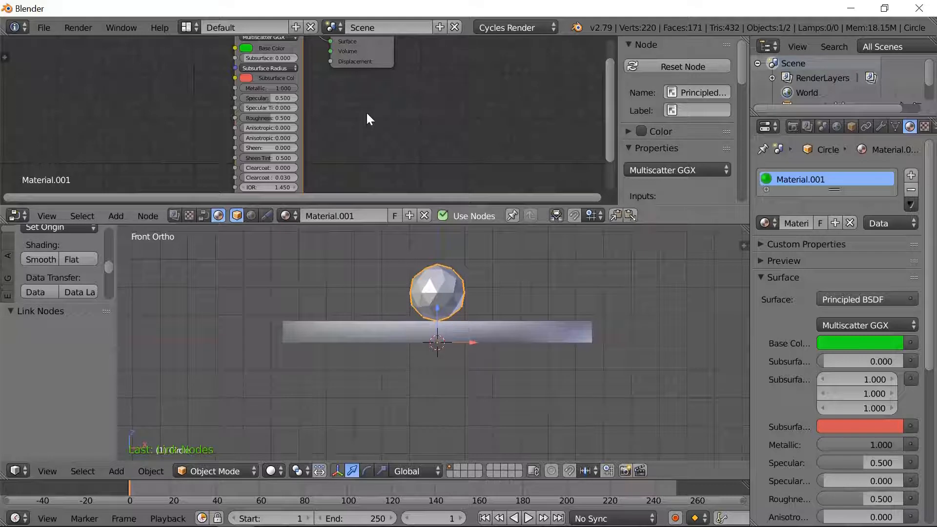
{"action": "scroll", "coordinate": [370, 120], "scroll_direction": "up", "scroll_amount": 1}
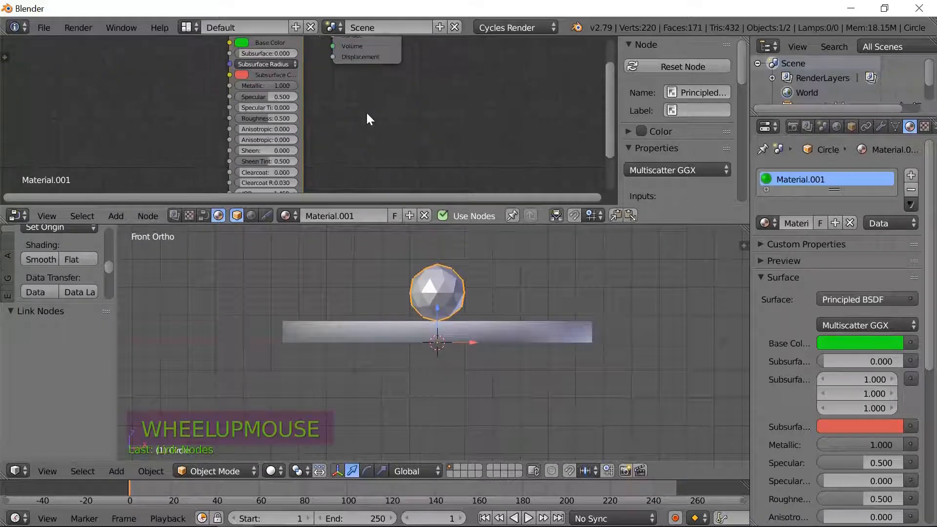
- Preview the sphere and disc with Rendered viewport shading, then return the viewport to Solid shading
{"action": "left_click", "coordinate": [282, 471]}
{"action": "left_click", "coordinate": [301, 373]}
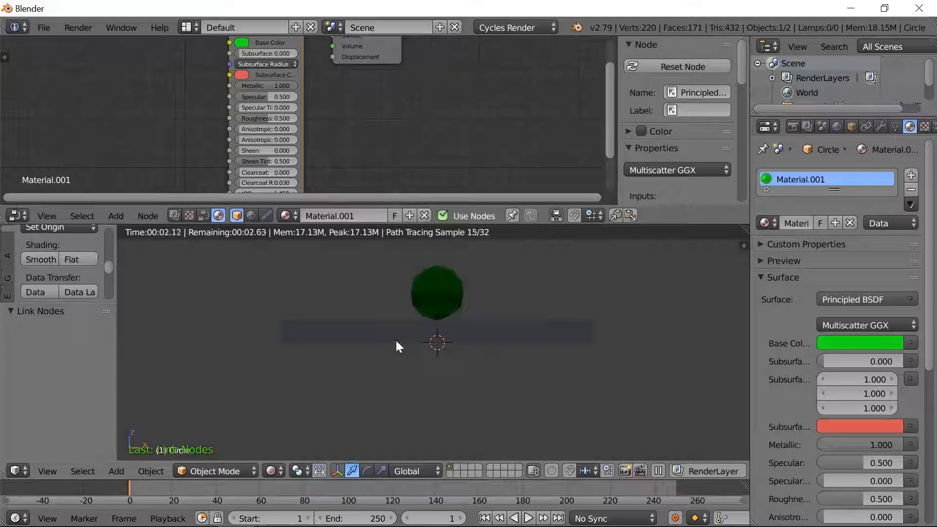
{"action": "left_click", "coordinate": [272, 471]}
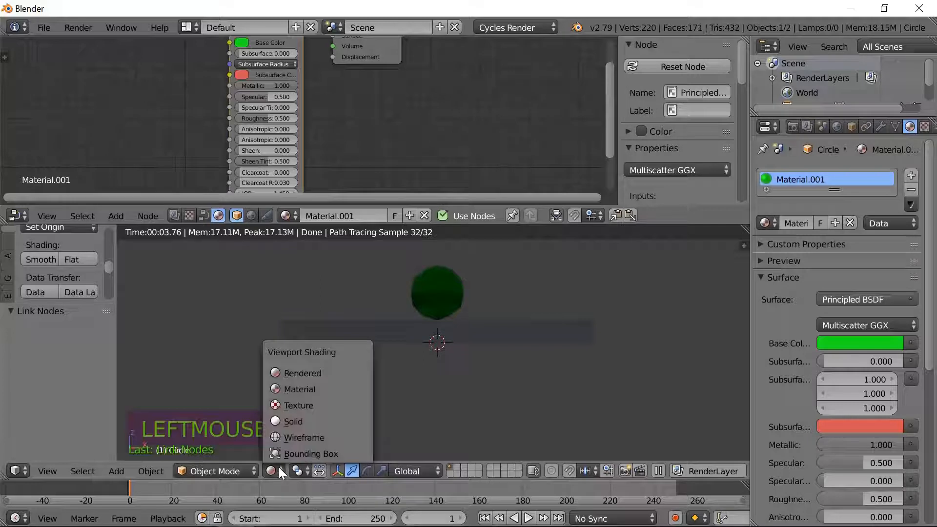
{"action": "left_click", "coordinate": [293, 421]}
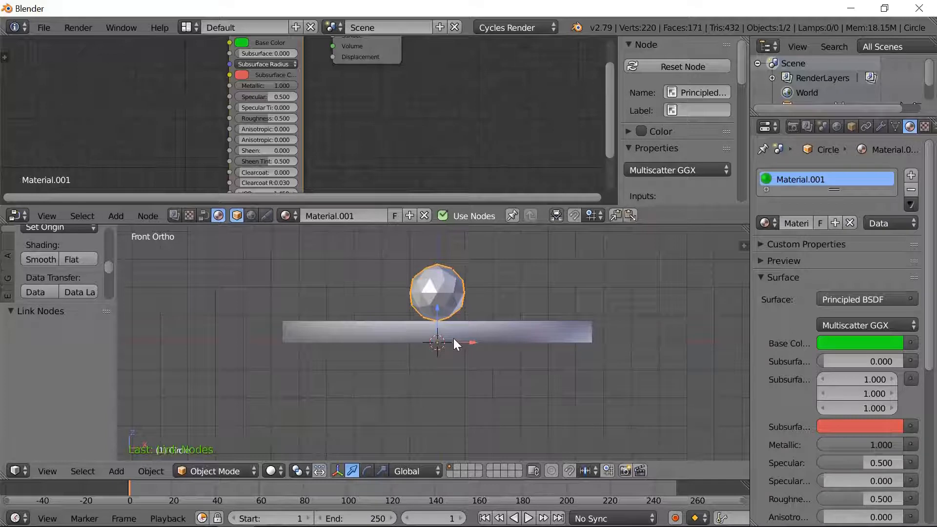
{"action": "middle_click_drag", "start_coordinate": [454, 339], "coordinate": [444, 390], "text": "shift"}
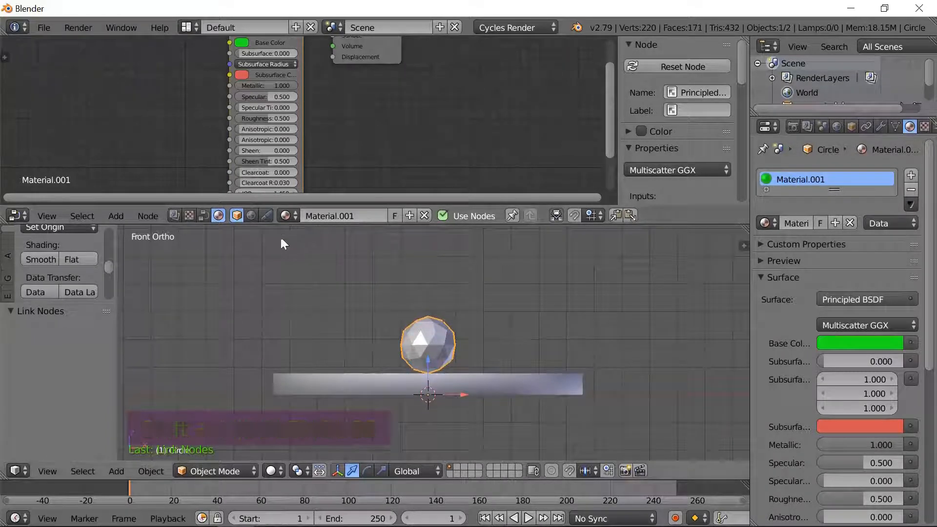
- Enable nodes for the World shader and move the World Output and Background nodes over to free space before them
{"action": "left_click", "coordinate": [251, 216]}
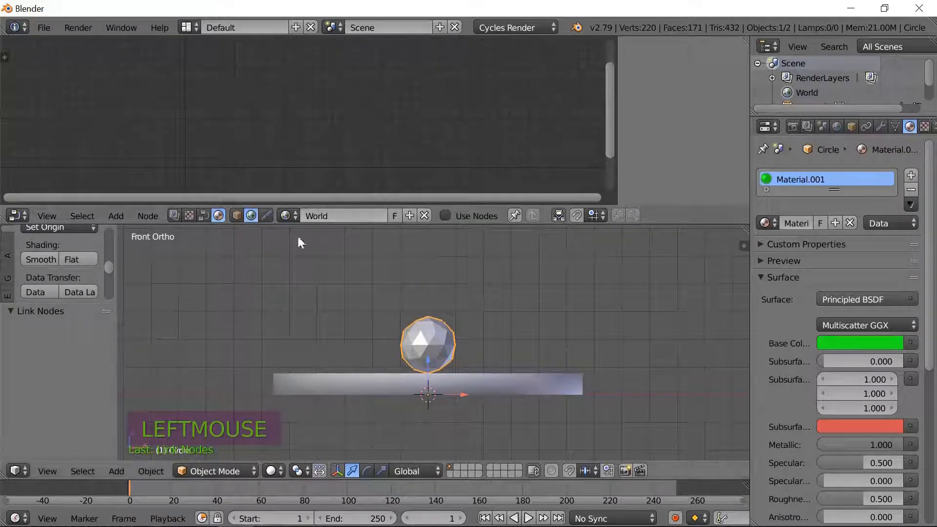
{"action": "left_click", "coordinate": [445, 215]}
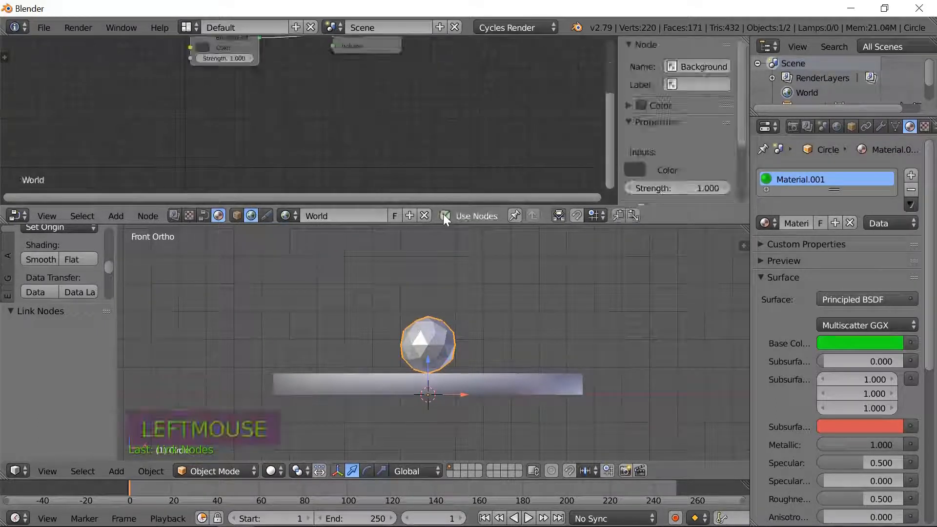
{"action": "scroll", "coordinate": [312, 118], "scroll_direction": "down", "scroll_amount": 1}
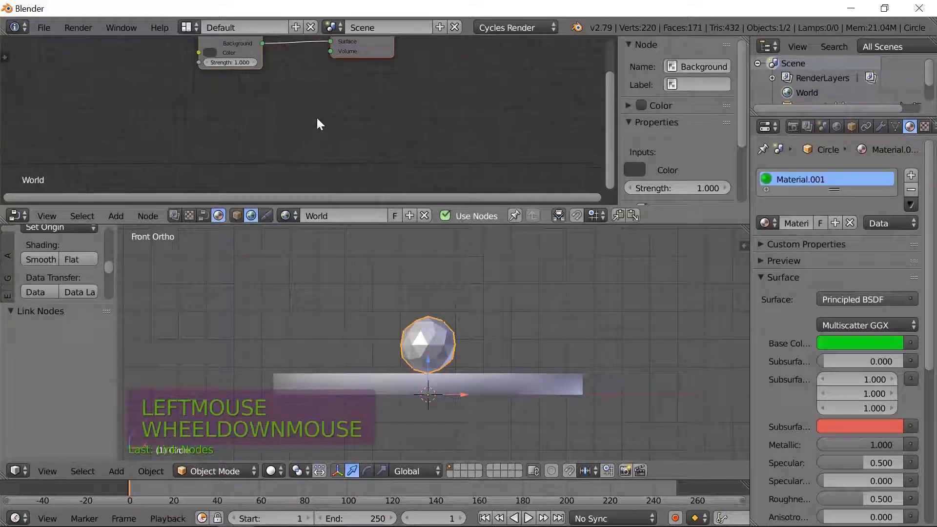
{"action": "middle_click_drag", "start_coordinate": [329, 86], "coordinate": [329, 136], "text": "shift"}
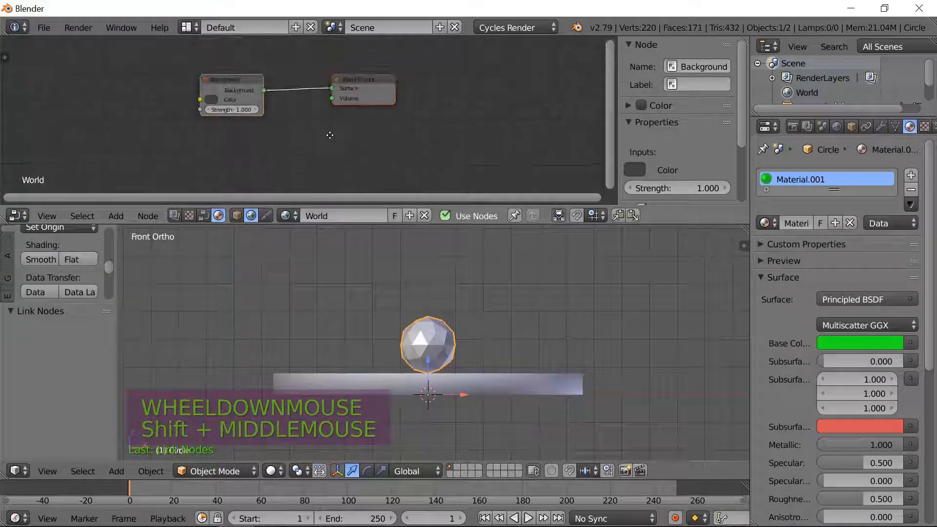
{"action": "scroll", "coordinate": [330, 135], "scroll_direction": "up", "scroll_amount": 5}
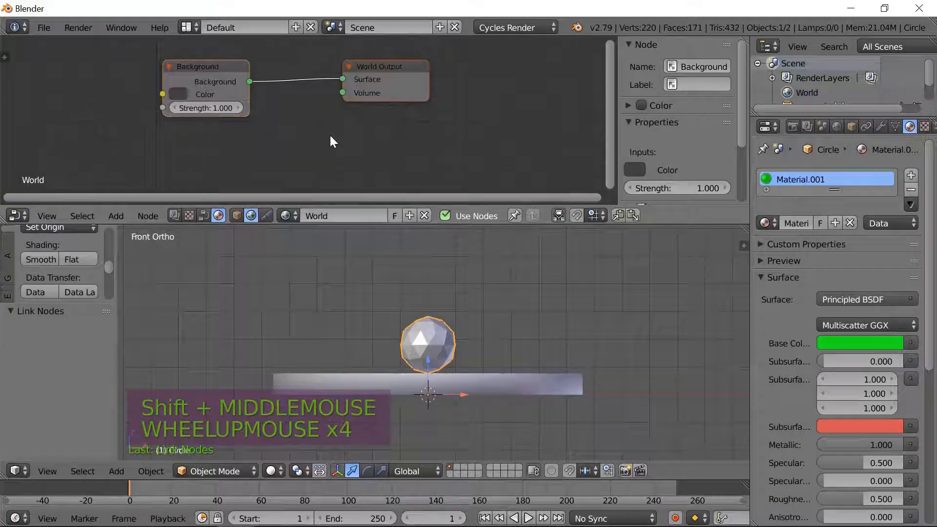
{"action": "left_click_drag", "start_coordinate": [391, 64], "coordinate": [522, 59]}
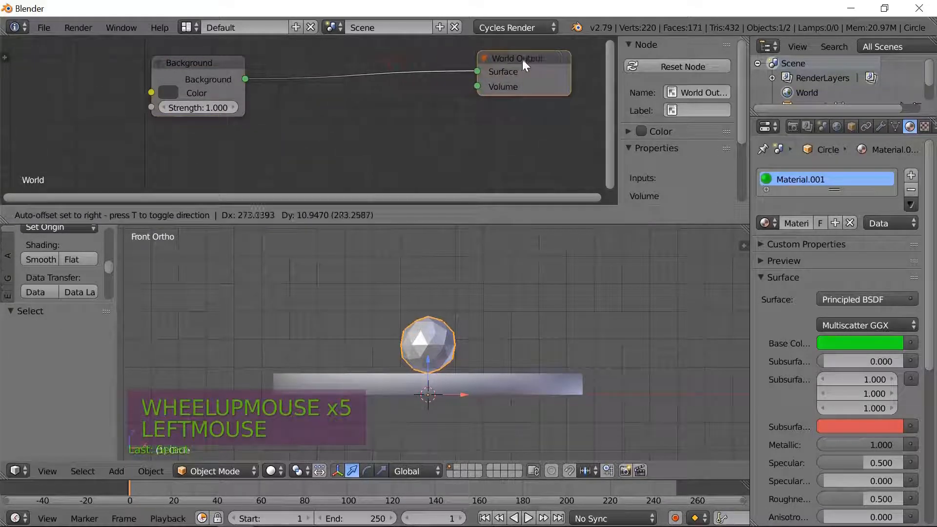
{"action": "left_click_drag", "start_coordinate": [199, 65], "coordinate": [360, 67]}
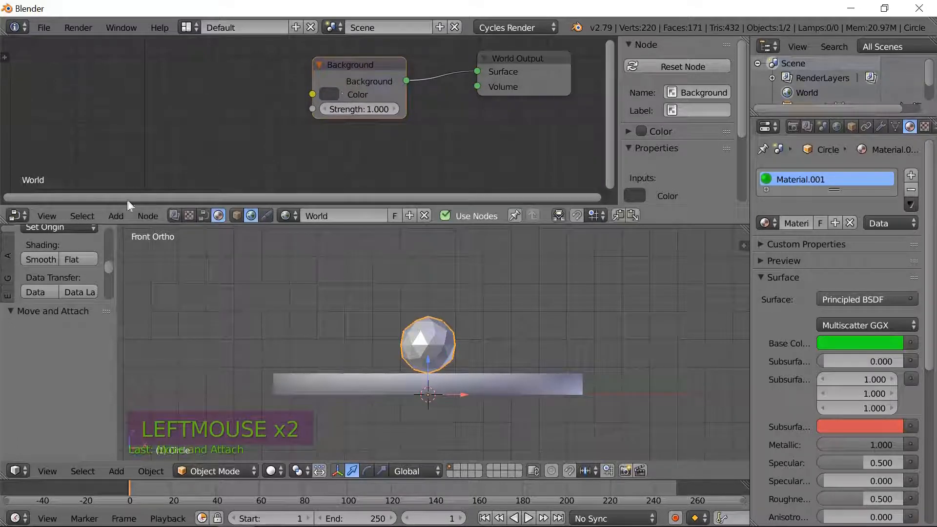
- Add an Environment Texture node to the World shader and link its Color output to the Background node's Color input
{"action": "left_click", "coordinate": [113, 216]}
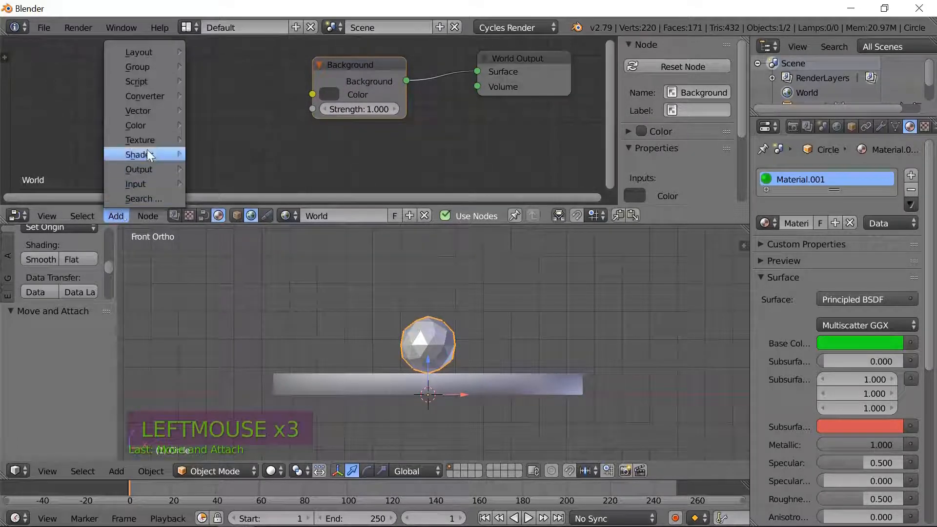
{"action": "mouse_move", "coordinate": [148, 137]}
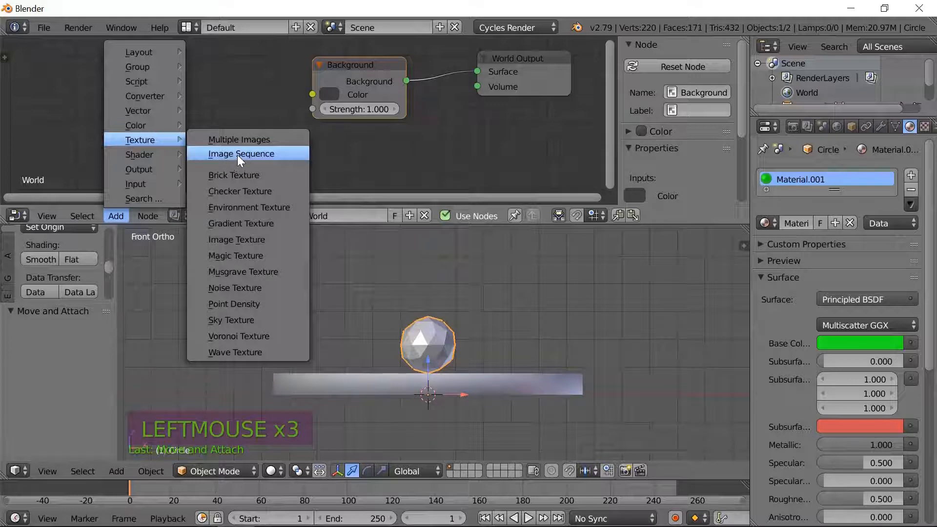
{"action": "left_click", "coordinate": [231, 208]}
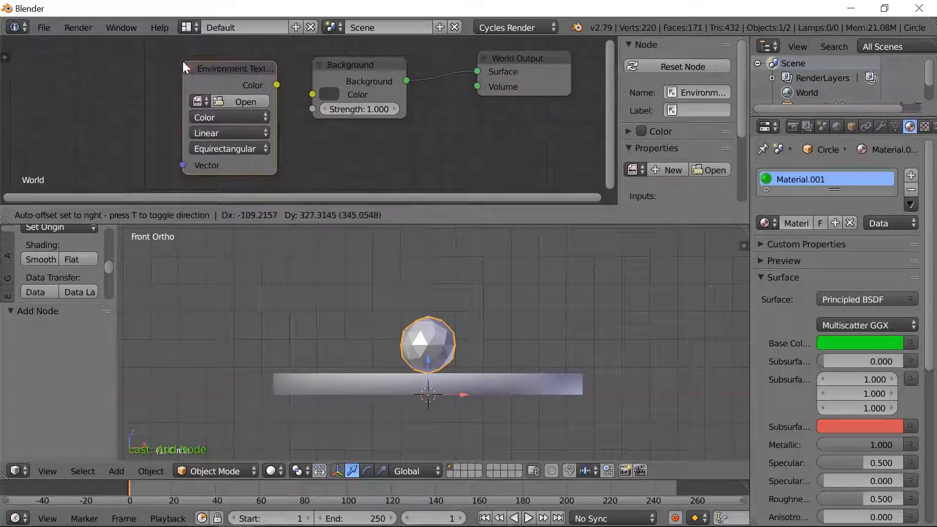
{"action": "left_click", "coordinate": [181, 61]}
{"action": "left_click_drag", "start_coordinate": [276, 86], "coordinate": [315, 97]}
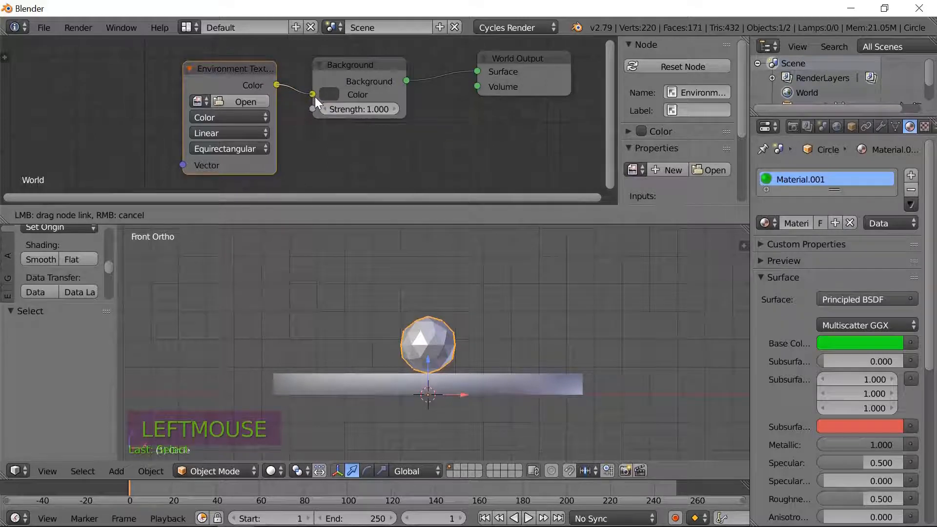
- Load umhlanga_sunrise_2k.hdr from the HDRIs folder on the Desktop into the Environment Texture node
{"action": "left_click", "coordinate": [245, 101]}
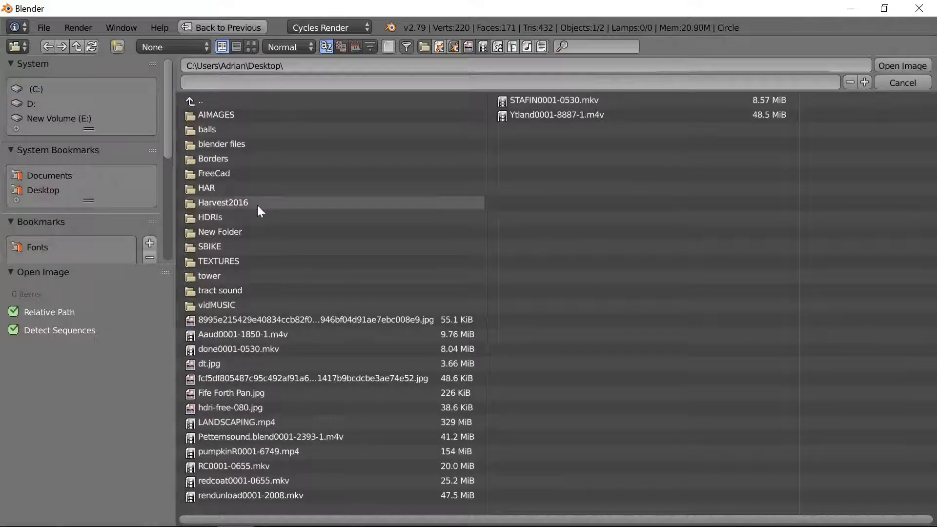
{"action": "left_click", "coordinate": [215, 218]}
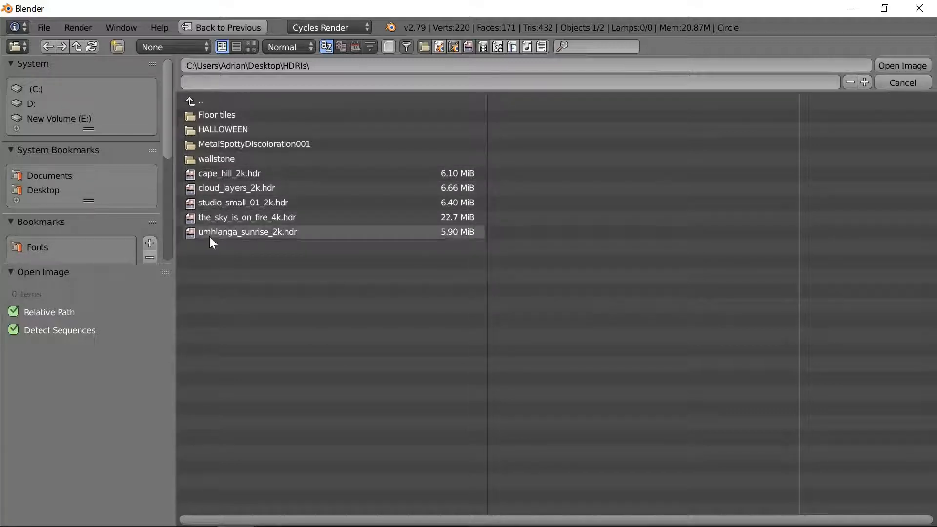
{"action": "left_click", "coordinate": [242, 228]}
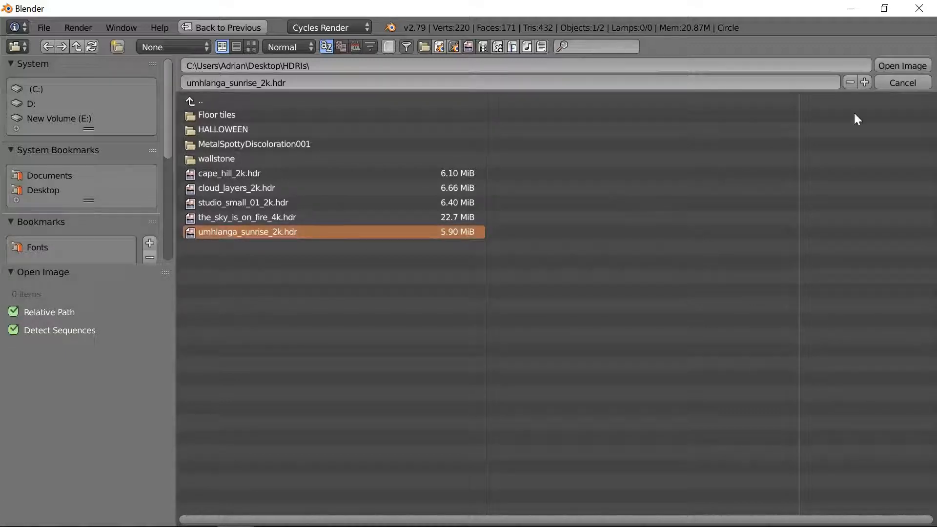
{"action": "left_click", "coordinate": [897, 65]}
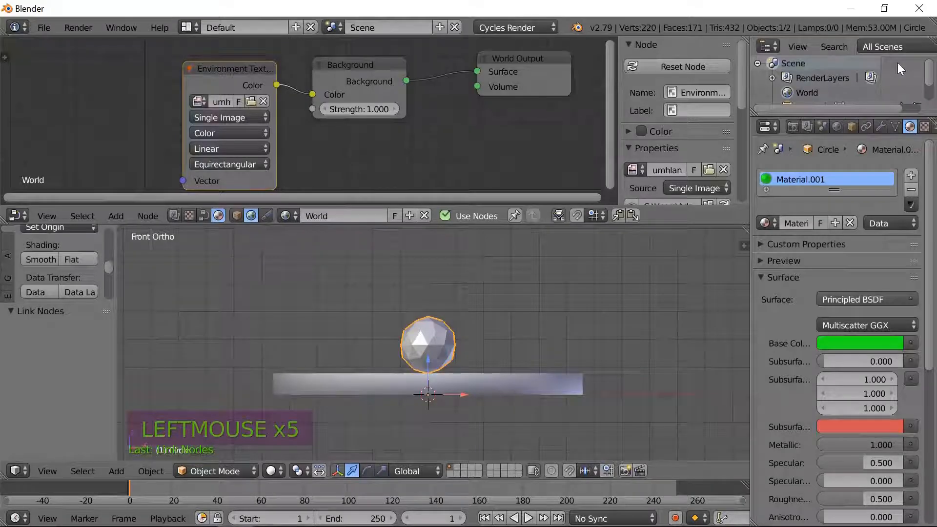
- Preview the HDRI lighting on the sphere and disc with Rendered viewport shading, then restore Solid shading
{"action": "left_click", "coordinate": [280, 471]}
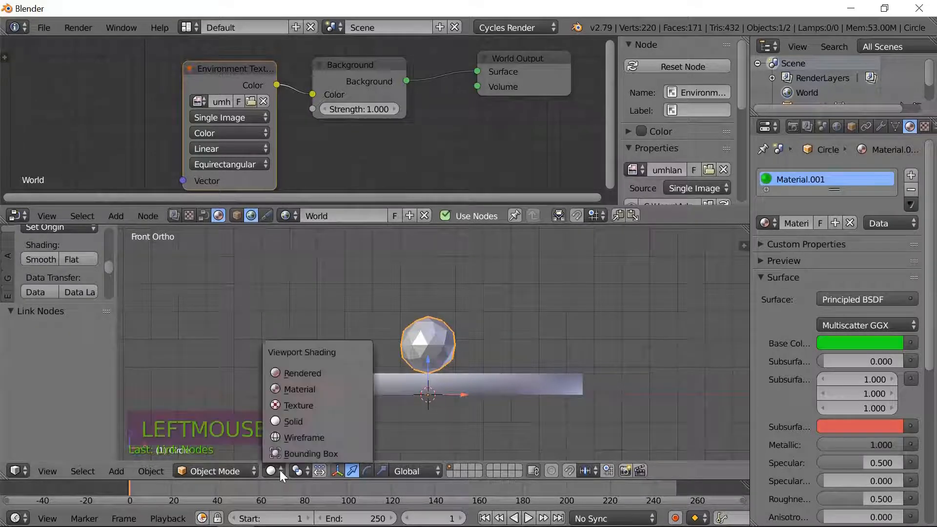
{"action": "left_click", "coordinate": [296, 373]}
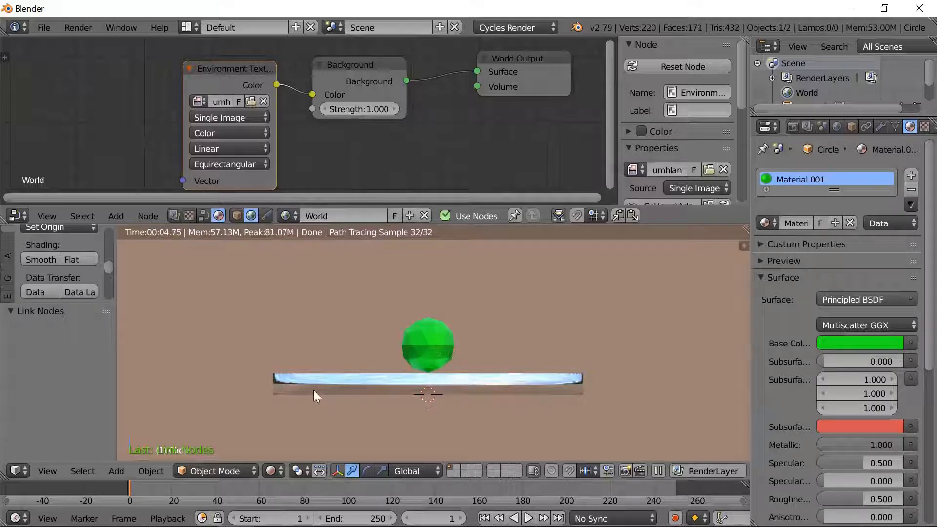
{"action": "left_click", "coordinate": [281, 468]}
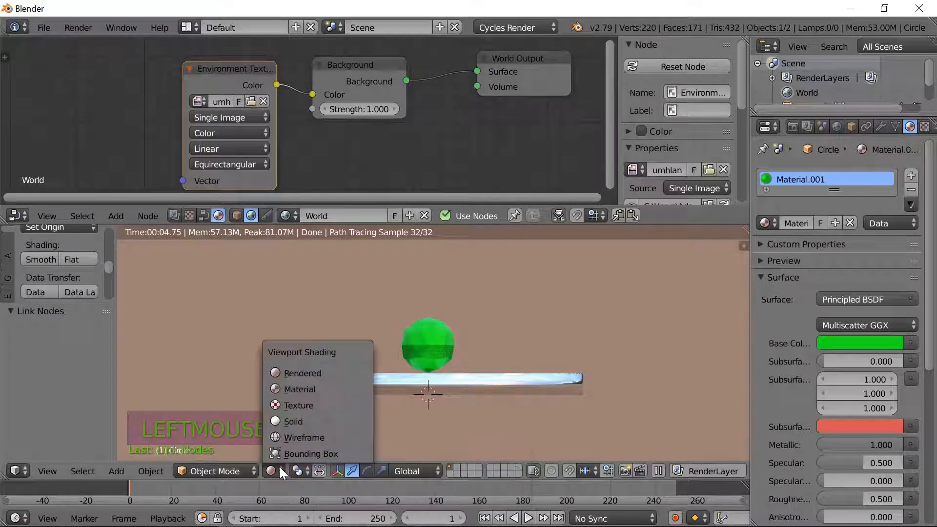
{"action": "left_click", "coordinate": [293, 421]}
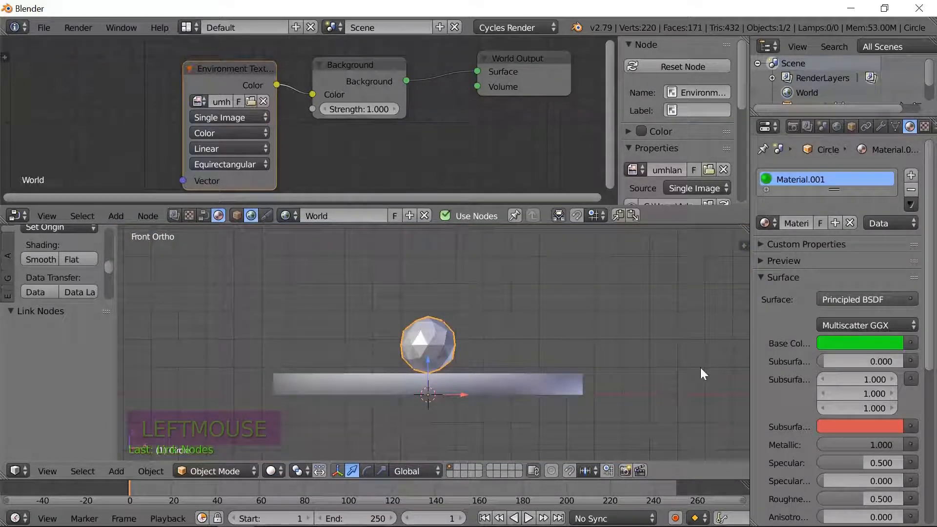
- Switch the viewport to perspective with Rendered shading and inspect the HDRI surroundings and the disc's reflections from several angles
{"action": "key", "text": "KP_5"}
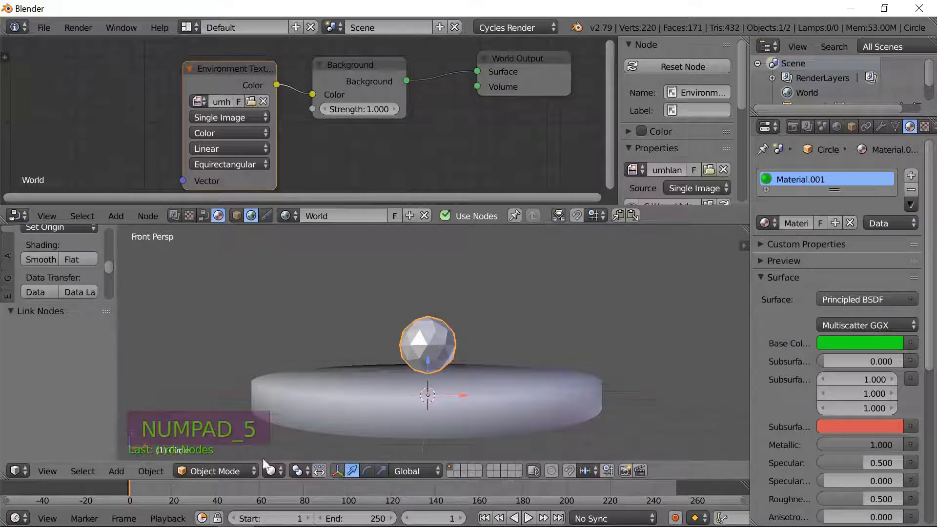
{"action": "left_click", "coordinate": [277, 472]}
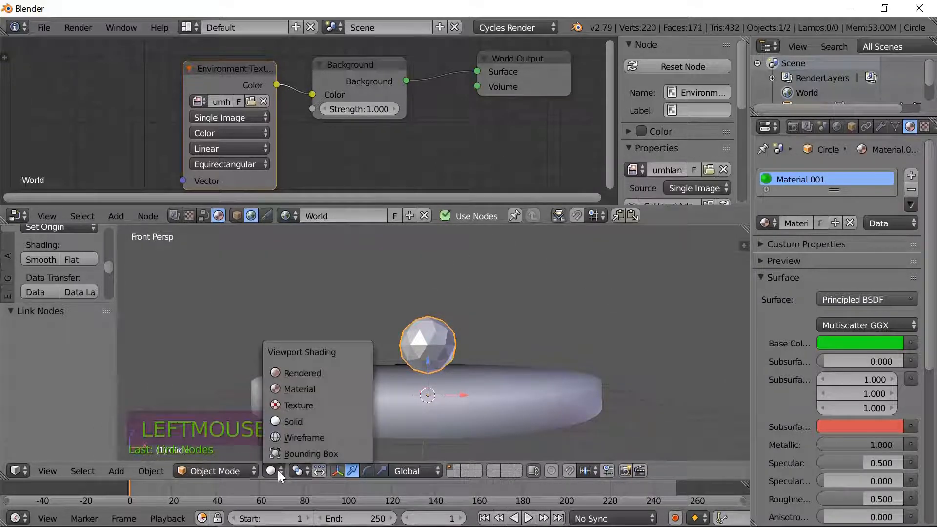
{"action": "left_click", "coordinate": [303, 371]}
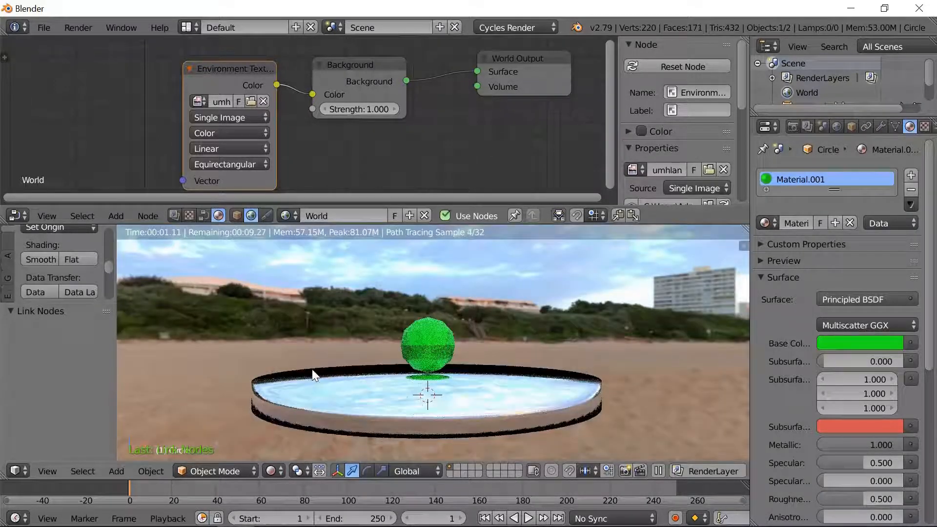
{"action": "middle_click_drag", "start_coordinate": [679, 361], "coordinate": [266, 367]}
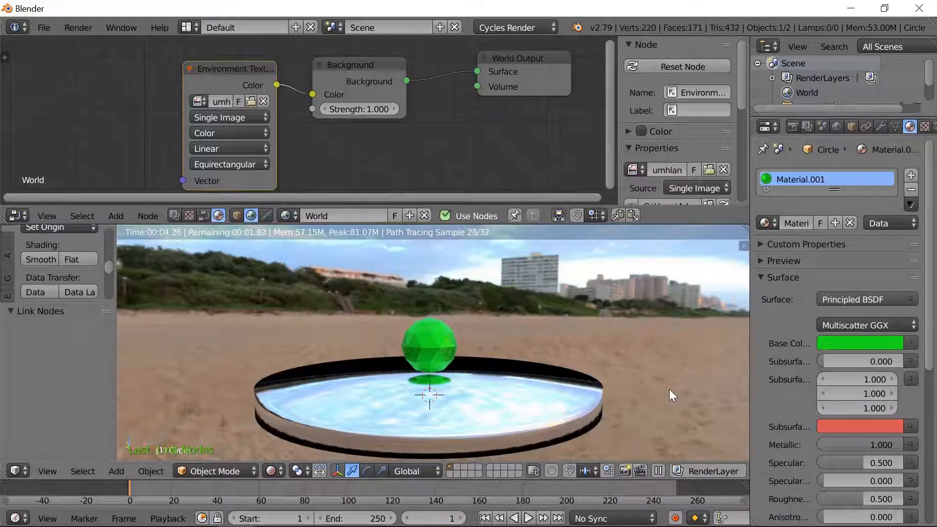
{"action": "middle_click_drag", "start_coordinate": [686, 369], "coordinate": [376, 369]}
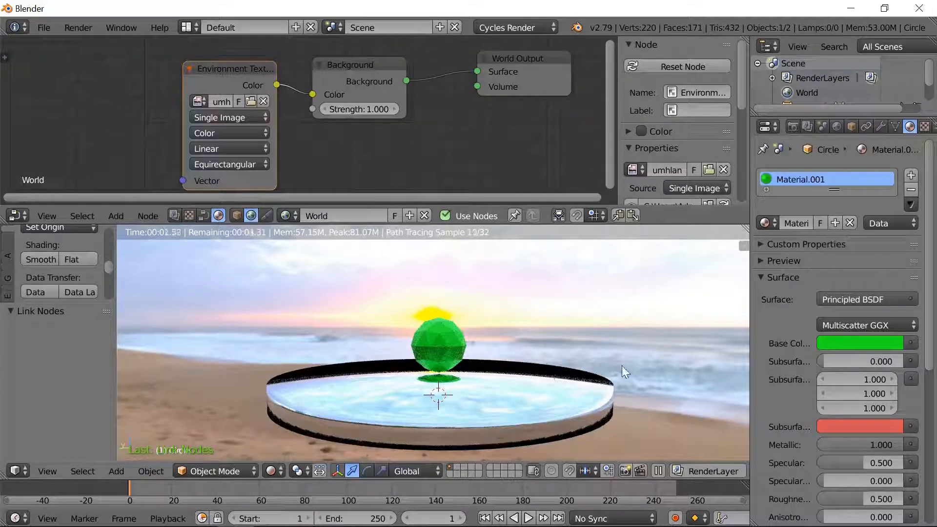
{"action": "middle_click_drag", "start_coordinate": [622, 365], "coordinate": [523, 367]}
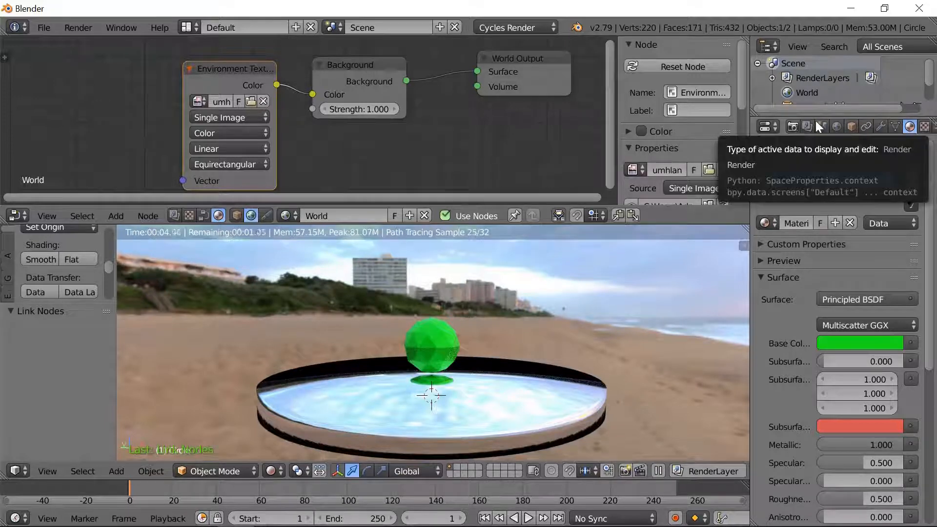
- Enable Denoising for the scene's render layer
{"action": "left_click", "coordinate": [807, 127]}
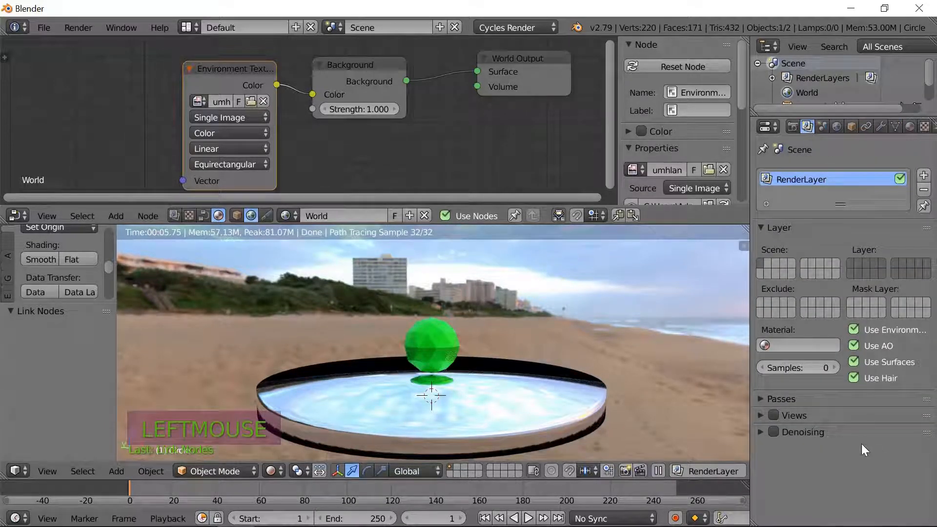
{"action": "left_click", "coordinate": [759, 432]}
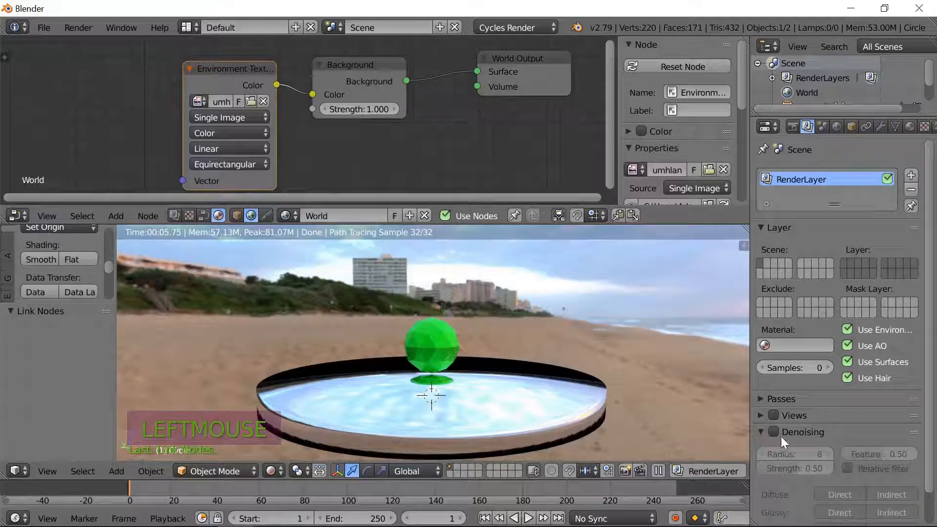
{"action": "left_click", "coordinate": [774, 431]}
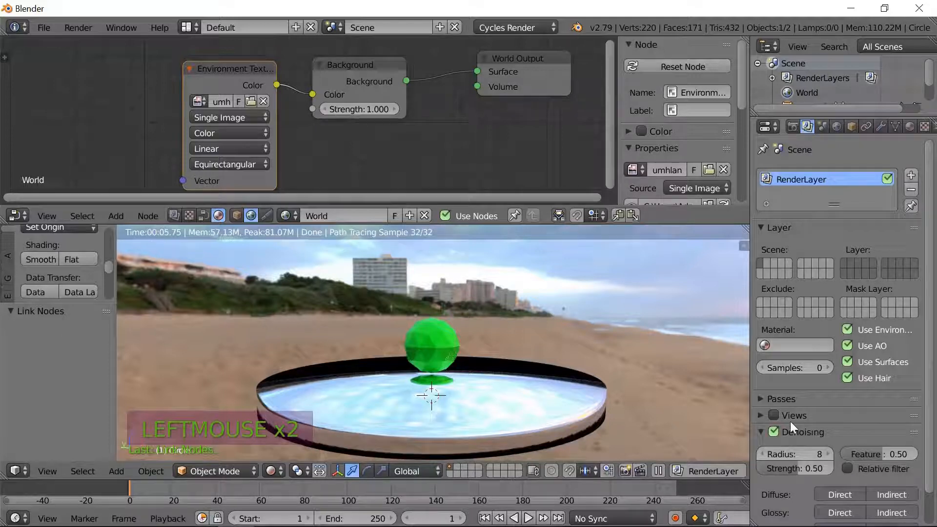
- Try out the Environment and Emission render passes, then switch both off again
{"action": "left_click", "coordinate": [761, 399]}
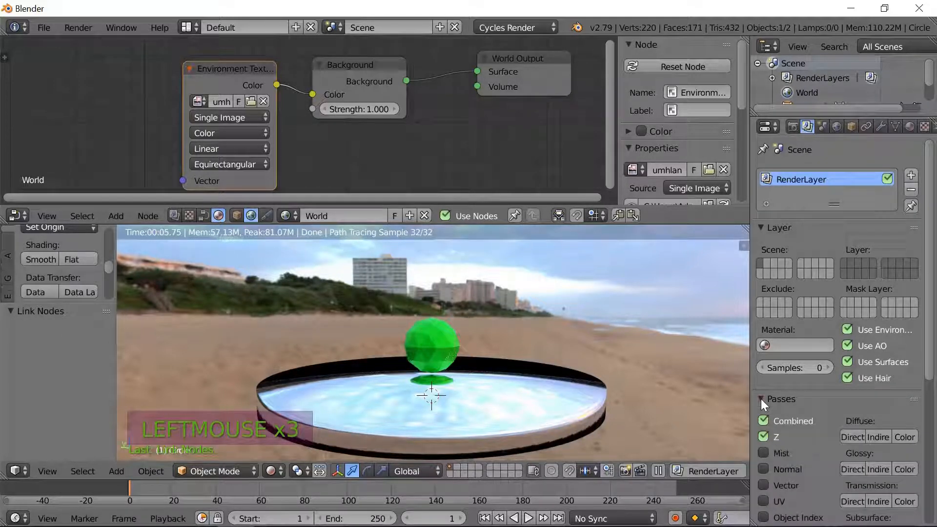
{"action": "scroll", "coordinate": [820, 422], "scroll_direction": "down", "scroll_amount": 3}
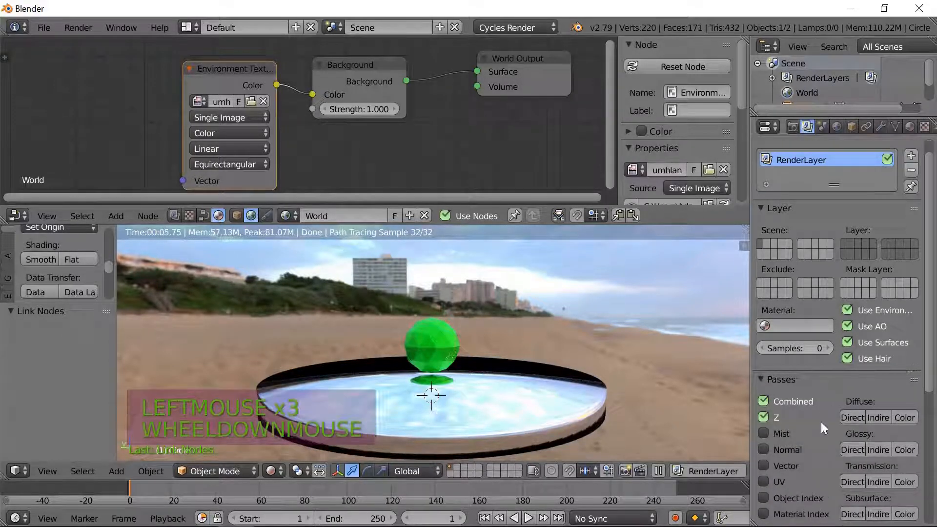
{"action": "scroll", "coordinate": [824, 423], "scroll_direction": "down", "scroll_amount": 2}
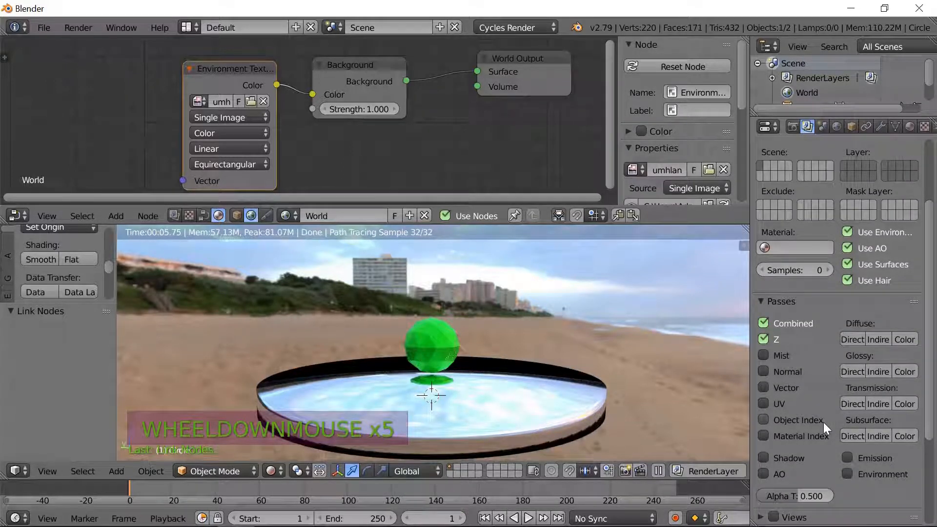
{"action": "scroll", "coordinate": [824, 423], "scroll_direction": "down", "scroll_amount": 1}
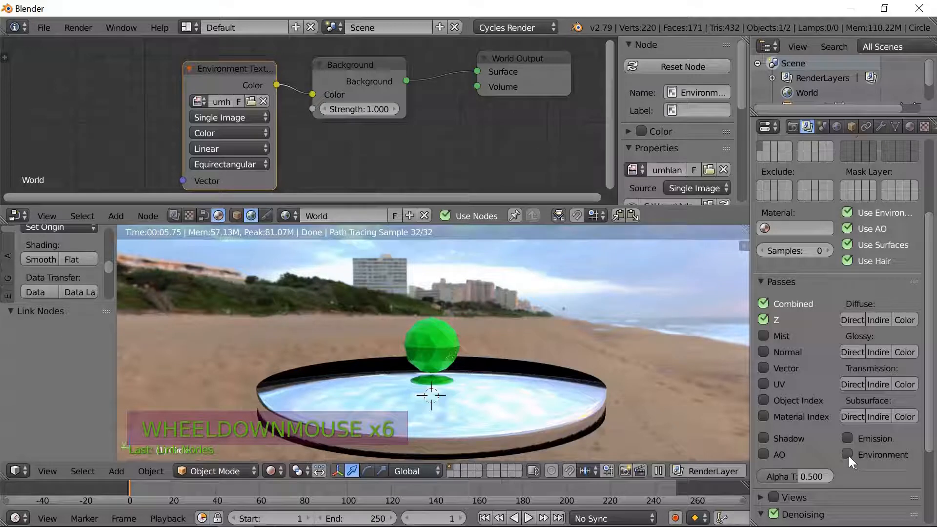
{"action": "left_click", "coordinate": [849, 457]}
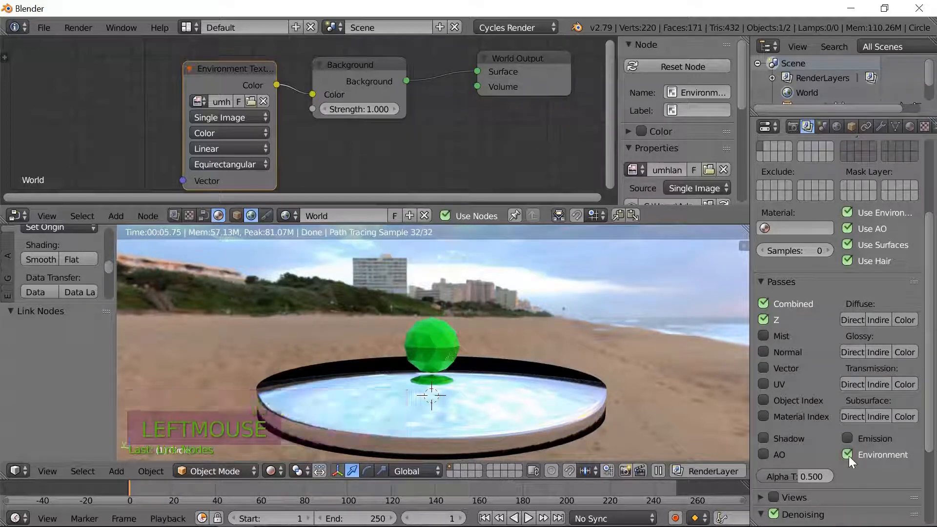
{"action": "left_click", "coordinate": [849, 439]}
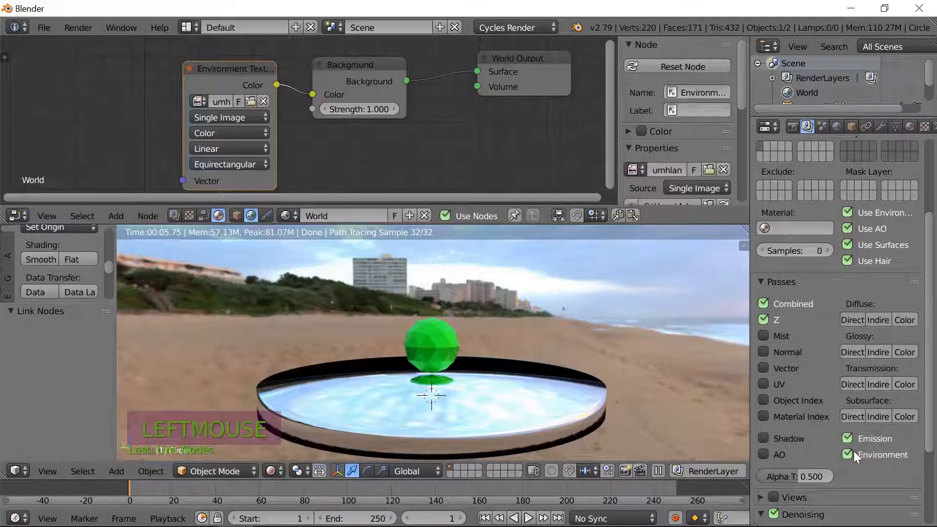
{"action": "left_click", "coordinate": [849, 455]}
{"action": "left_click", "coordinate": [848, 438]}
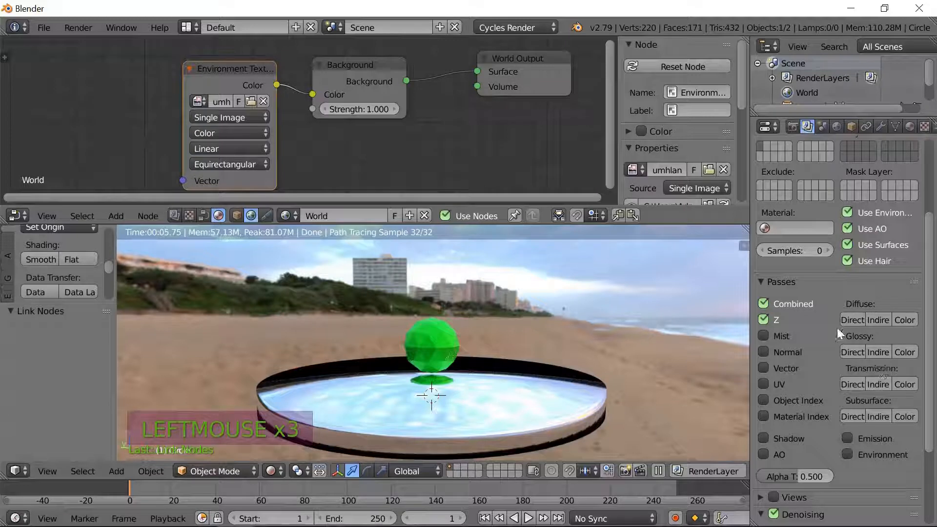
- Look through the scene's render settings, expanding Light Paths to examine its transparency, caustics and bounce options
{"action": "scroll", "coordinate": [836, 331], "scroll_direction": "up", "scroll_amount": 2}
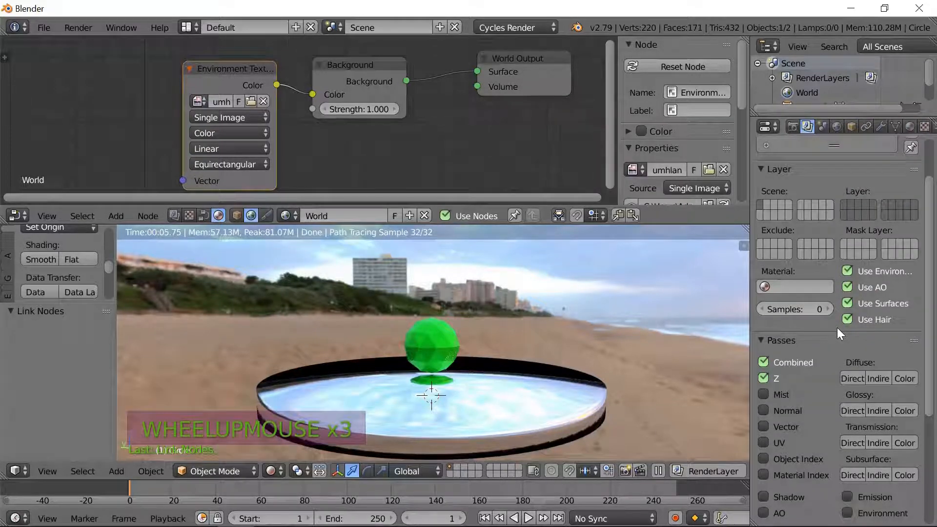
{"action": "scroll", "coordinate": [838, 331], "scroll_direction": "up", "scroll_amount": 2}
{"action": "scroll", "coordinate": [837, 327], "scroll_direction": "up", "scroll_amount": 5}
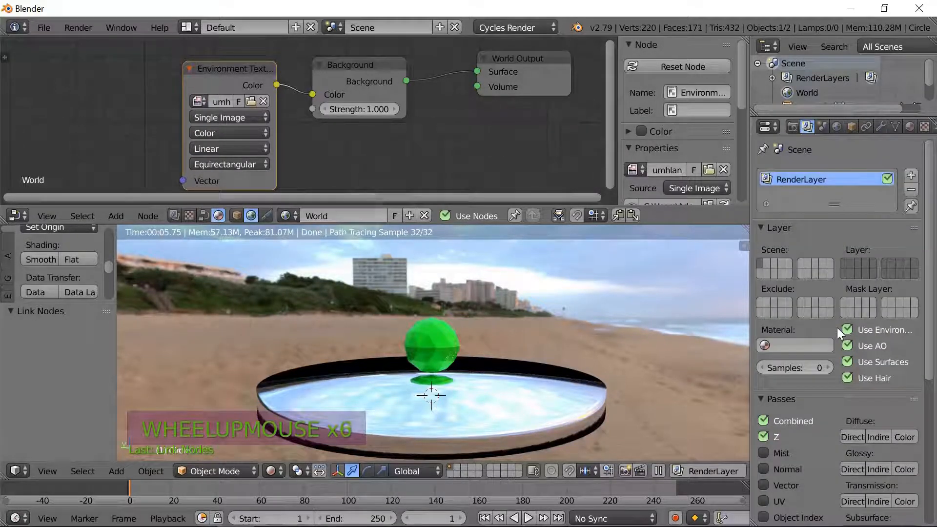
{"action": "left_click", "coordinate": [794, 127]}
{"action": "scroll", "coordinate": [814, 348], "scroll_direction": "down", "scroll_amount": 6}
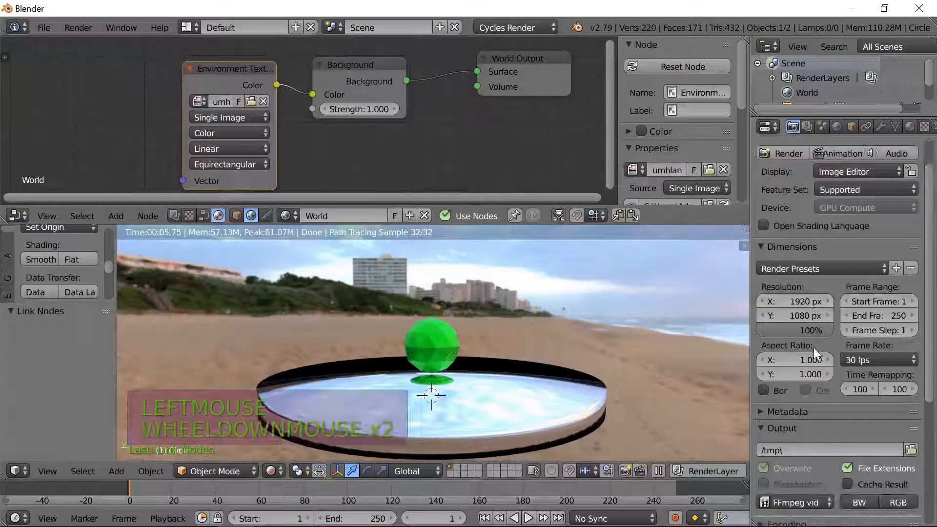
{"action": "scroll", "coordinate": [825, 353], "scroll_direction": "down", "scroll_amount": 6}
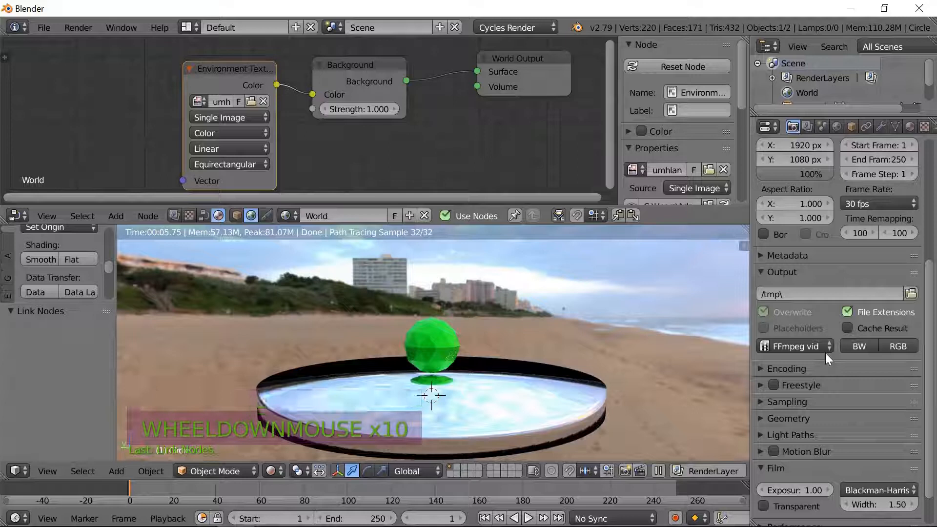
{"action": "scroll", "coordinate": [825, 353], "scroll_direction": "down", "scroll_amount": 2}
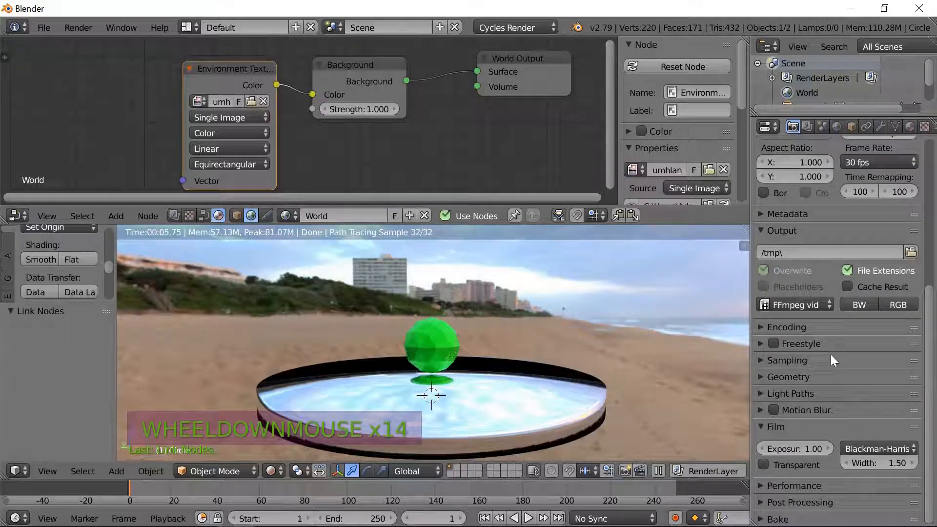
{"action": "left_click", "coordinate": [761, 393]}
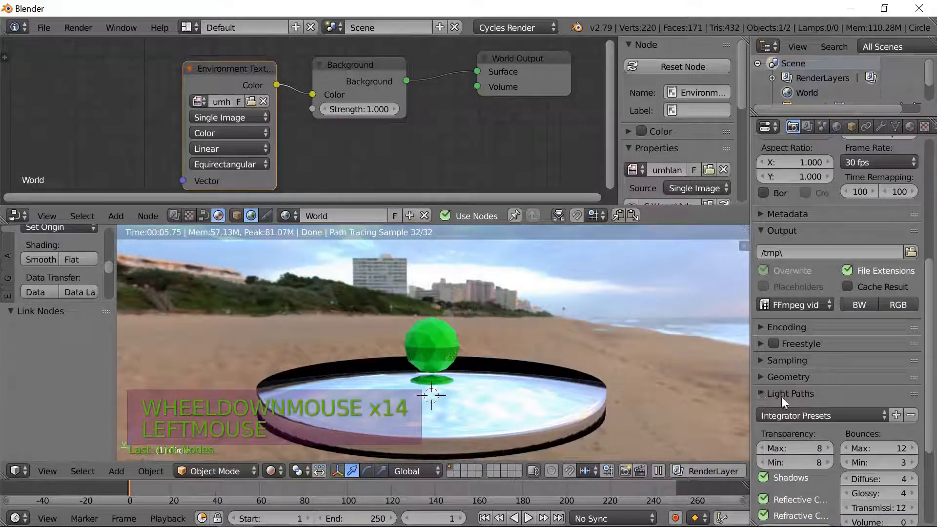
{"action": "scroll", "coordinate": [839, 410], "scroll_direction": "down", "scroll_amount": 2}
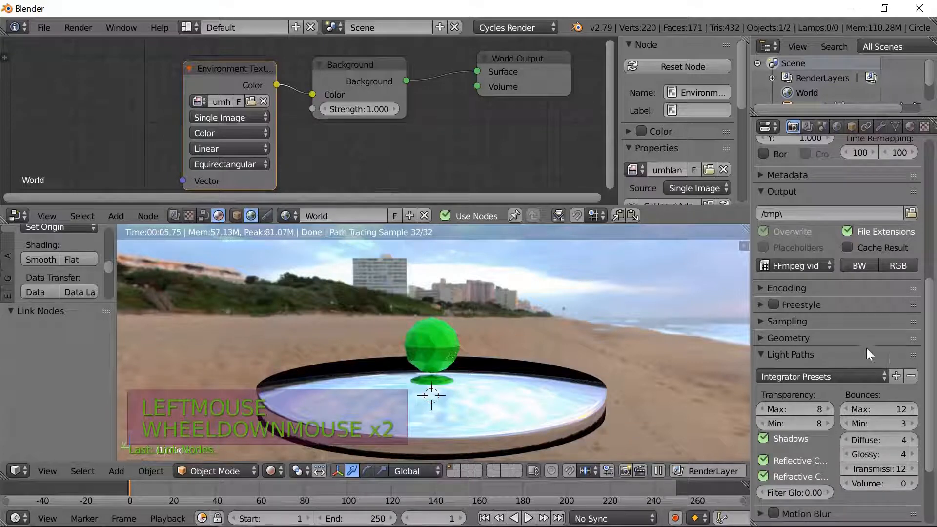
{"action": "scroll", "coordinate": [840, 342], "scroll_direction": "down", "scroll_amount": 2}
{"action": "scroll", "coordinate": [839, 342], "scroll_direction": "down", "scroll_amount": 5}
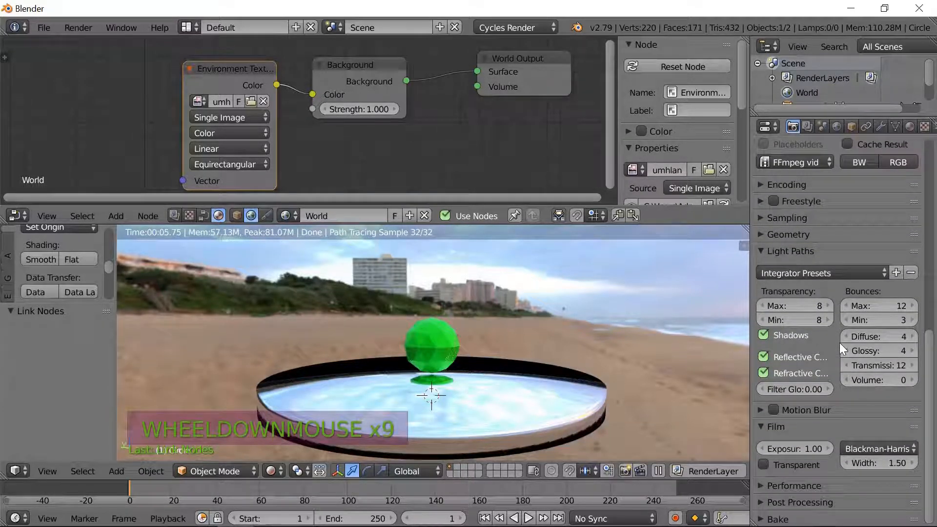
{"action": "scroll", "coordinate": [839, 343], "scroll_direction": "down", "scroll_amount": 1}
{"action": "scroll", "coordinate": [840, 343], "scroll_direction": "up", "scroll_amount": 7}
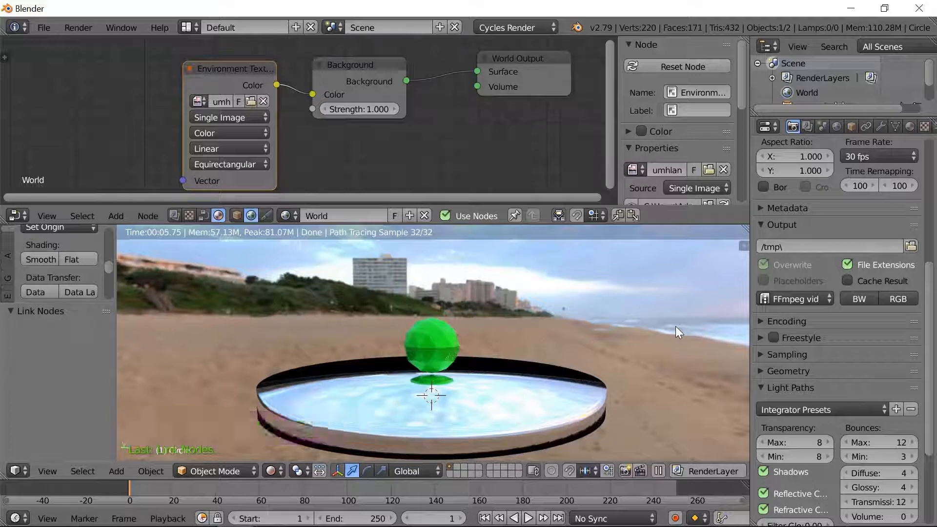
{"action": "middle_click_drag", "start_coordinate": [676, 327], "coordinate": [718, 326]}
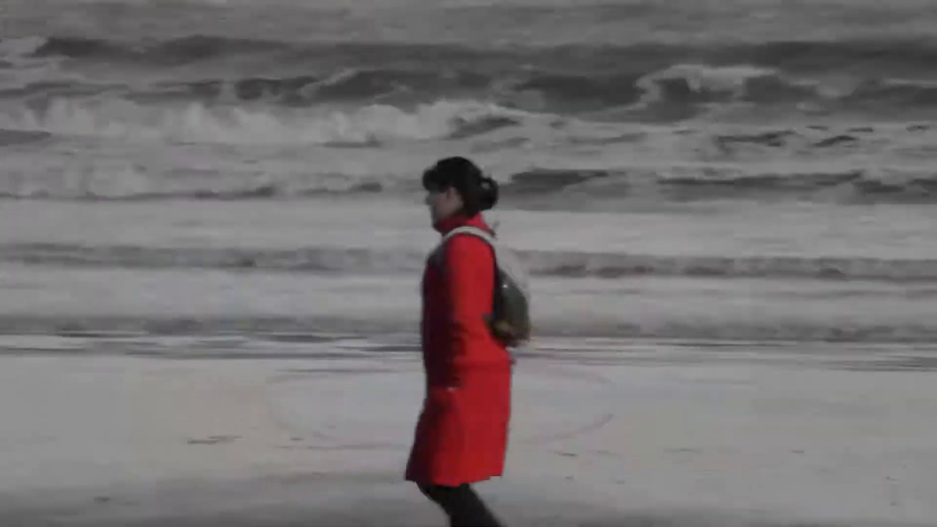